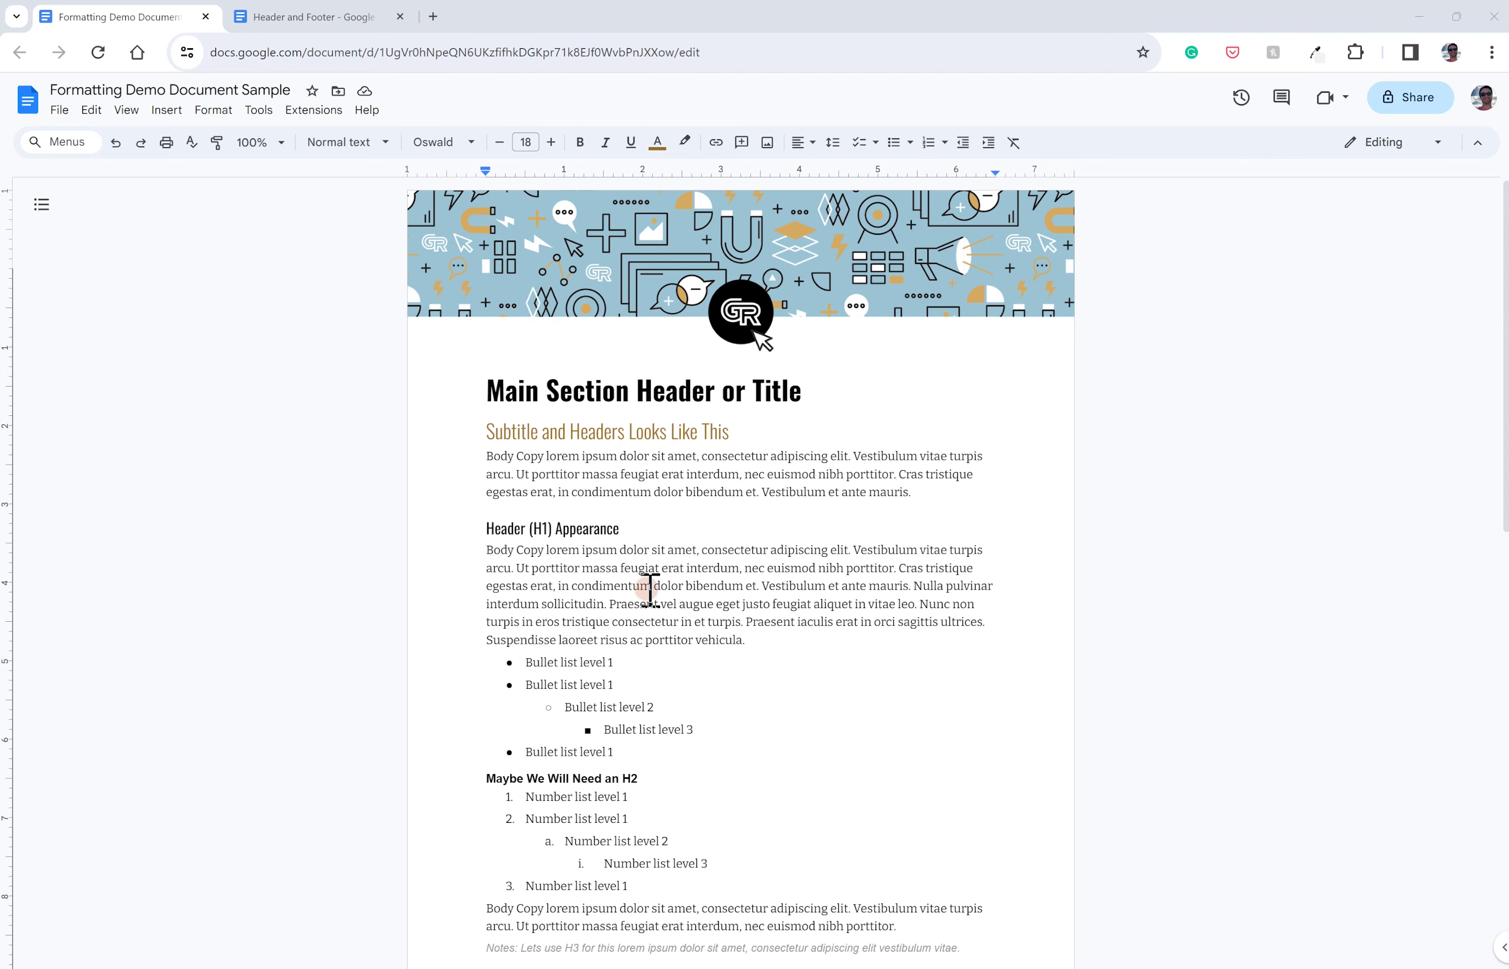
Scroll to page two and select its plain, default-styled subtitle line.
{"action": "scroll", "coordinate": [711, 636], "scroll_direction": "down", "scroll_amount": 10}
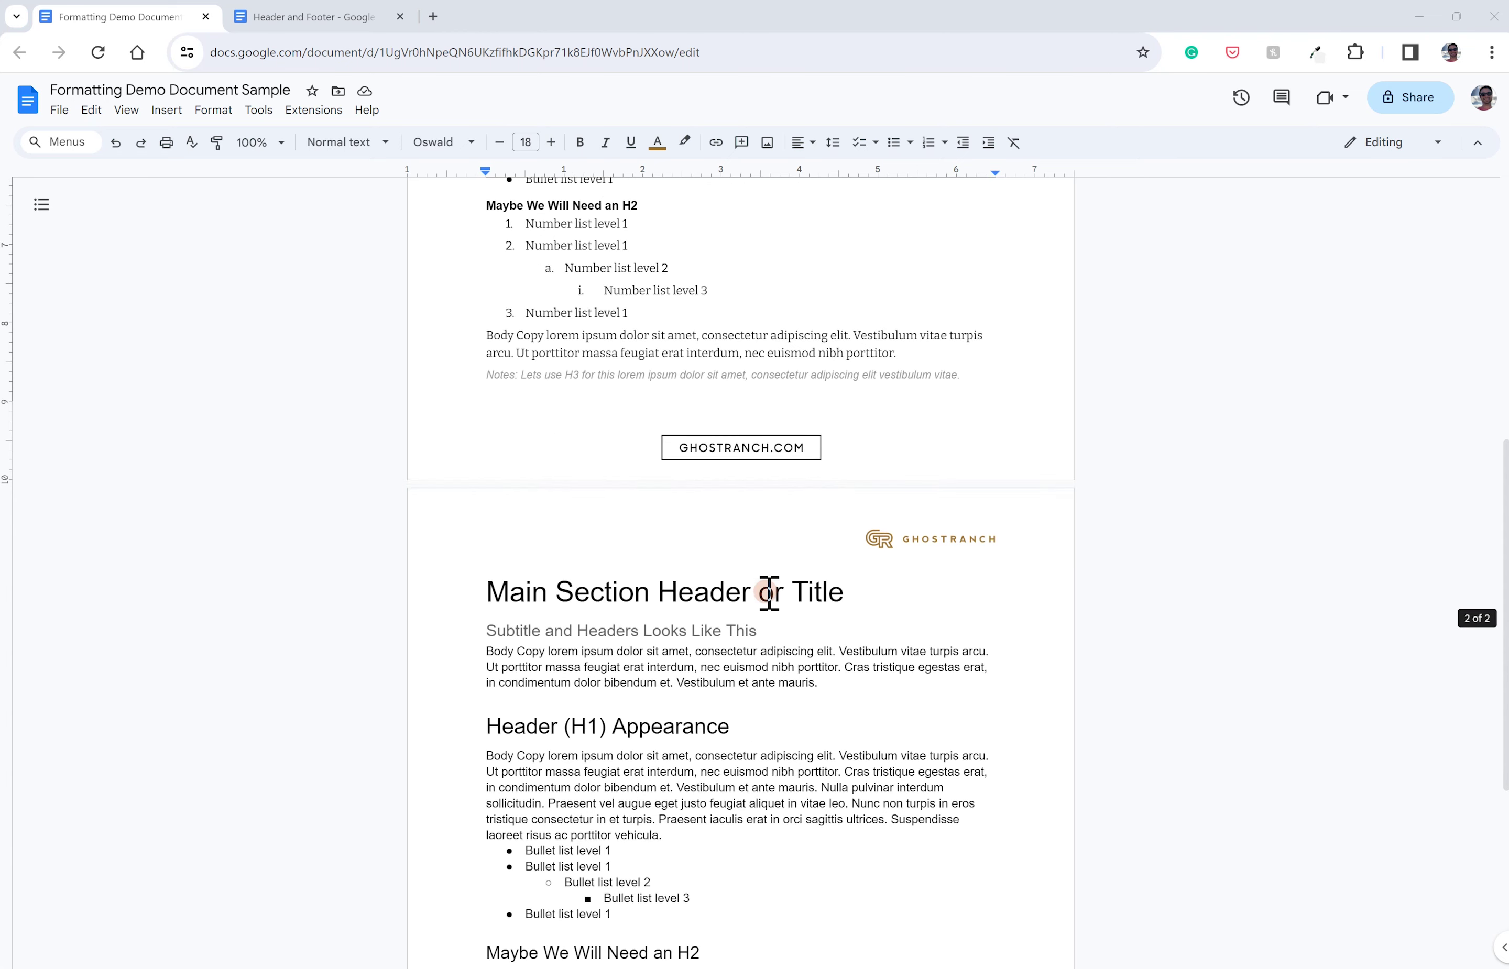
{"action": "scroll", "coordinate": [767, 593], "scroll_direction": "down", "scroll_amount": 2}
{"action": "scroll", "coordinate": [767, 593], "scroll_direction": "up", "scroll_amount": 1}
{"action": "left_click_drag", "start_coordinate": [764, 320], "coordinate": [483, 322]}
Zoom the page to 110% and try the Title, then Normal text style on the page-2 subtitle line.
{"action": "key", "text": "ctrl+plus"}
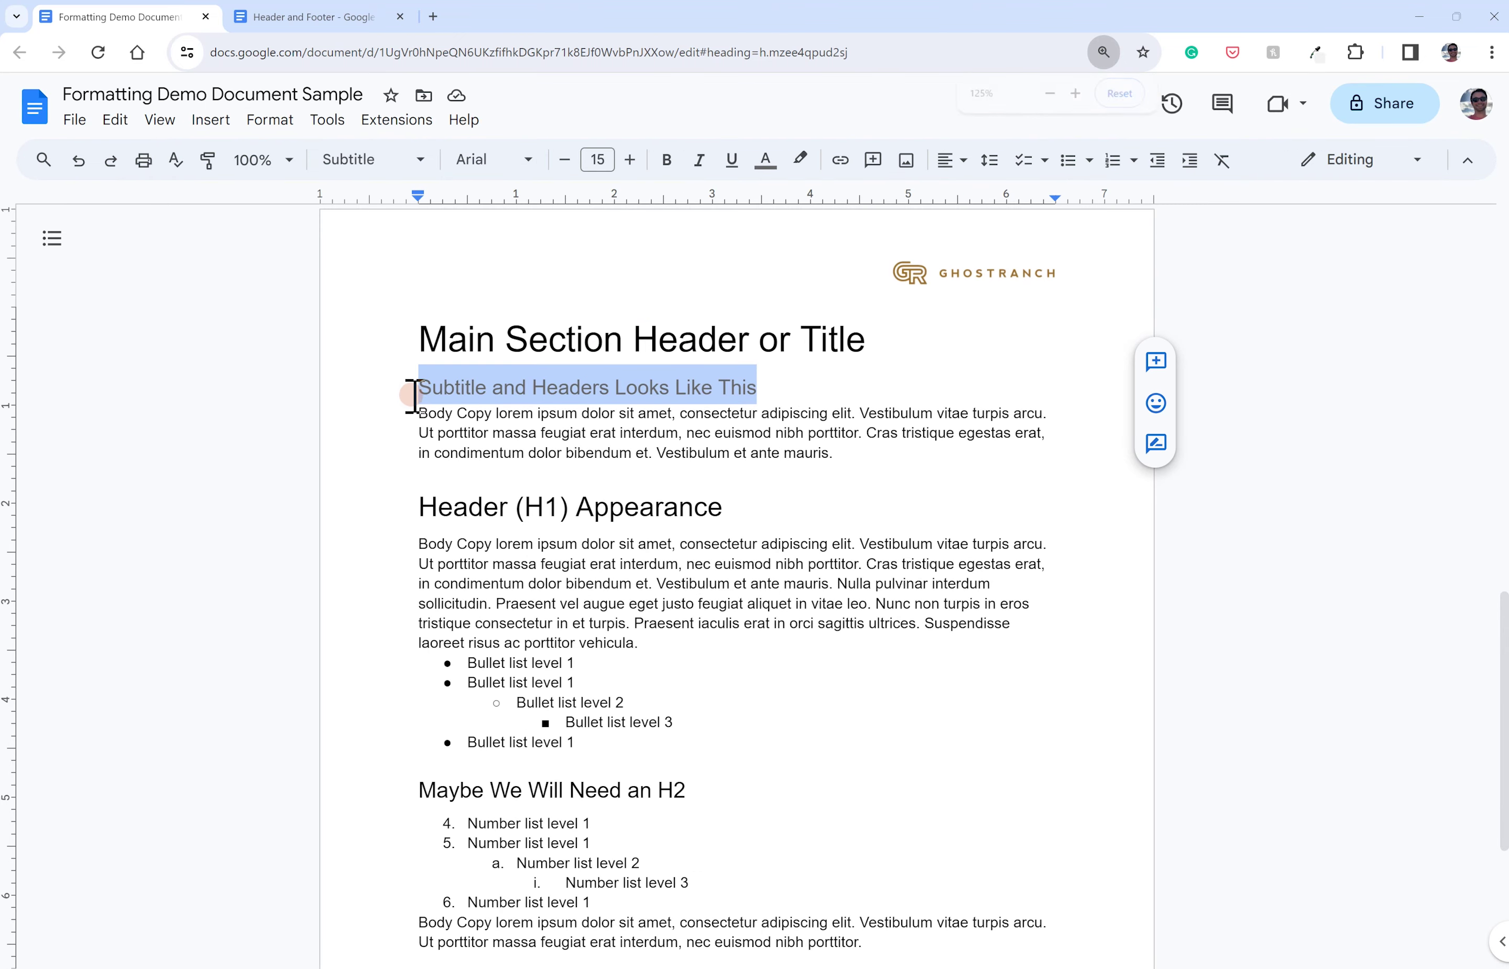
{"action": "left_click", "coordinate": [397, 166]}
{"action": "left_click", "coordinate": [388, 289]}
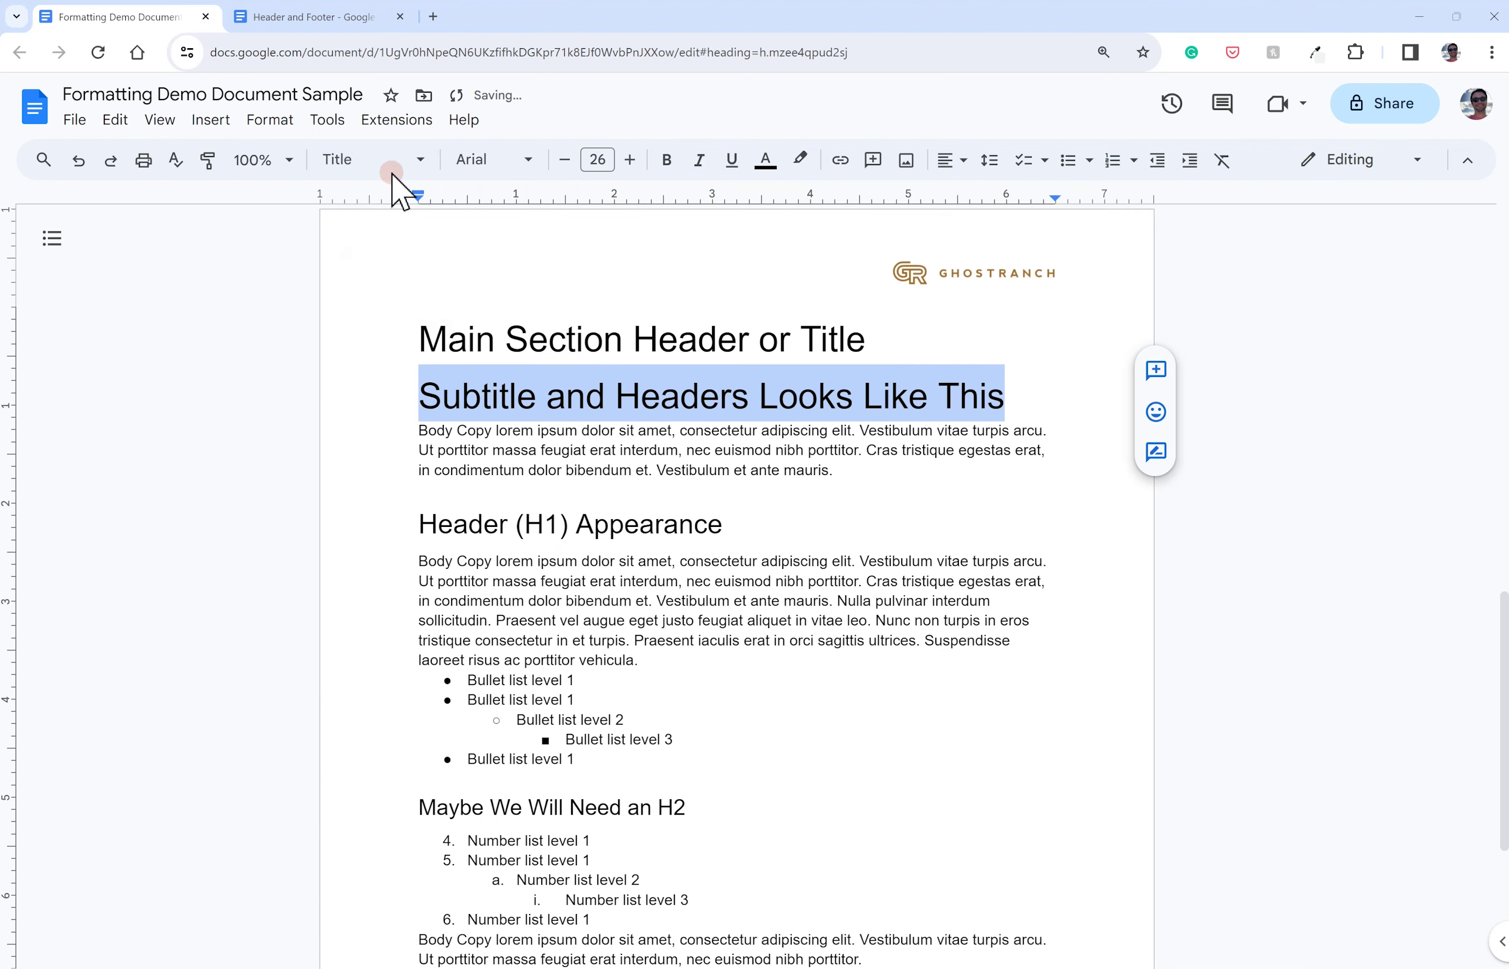
{"action": "left_click", "coordinate": [366, 166]}
{"action": "left_click", "coordinate": [374, 218]}
Restore the Subtitle style on that line and deselect it.
{"action": "left_click", "coordinate": [370, 161]}
{"action": "mouse_move", "coordinate": [360, 284]}
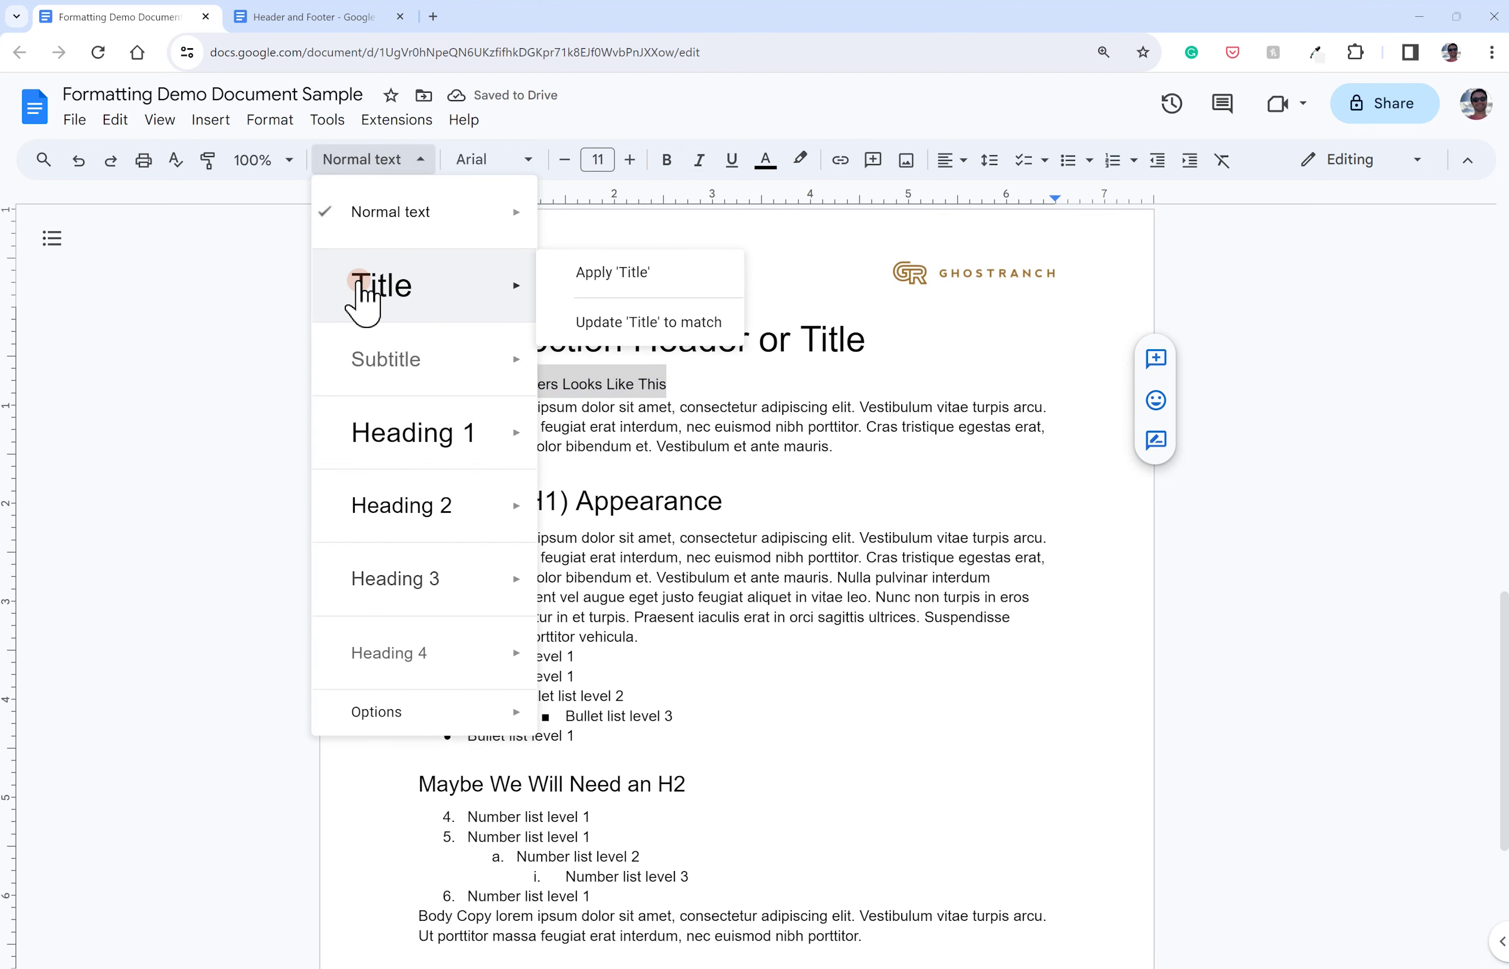
{"action": "left_click", "coordinate": [385, 363]}
{"action": "left_click", "coordinate": [367, 444]}
Back on page one, select the whole bold 'Main Section Header or Title' heading.
{"action": "scroll", "coordinate": [366, 454], "scroll_direction": "up", "scroll_amount": 8}
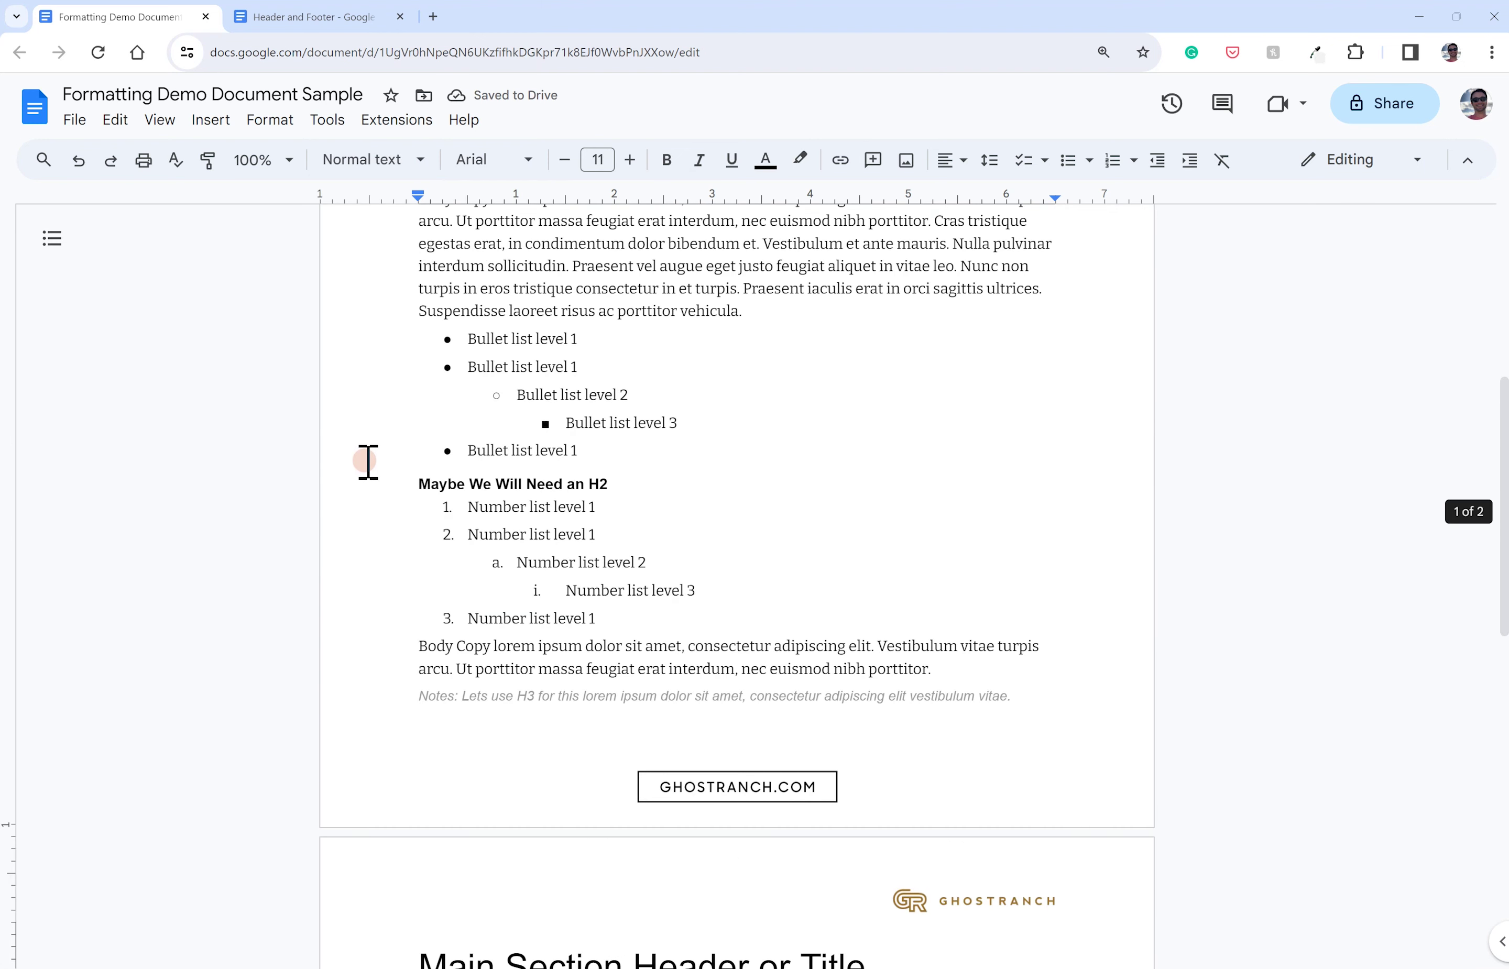
{"action": "scroll", "coordinate": [368, 462], "scroll_direction": "up", "scroll_amount": 4}
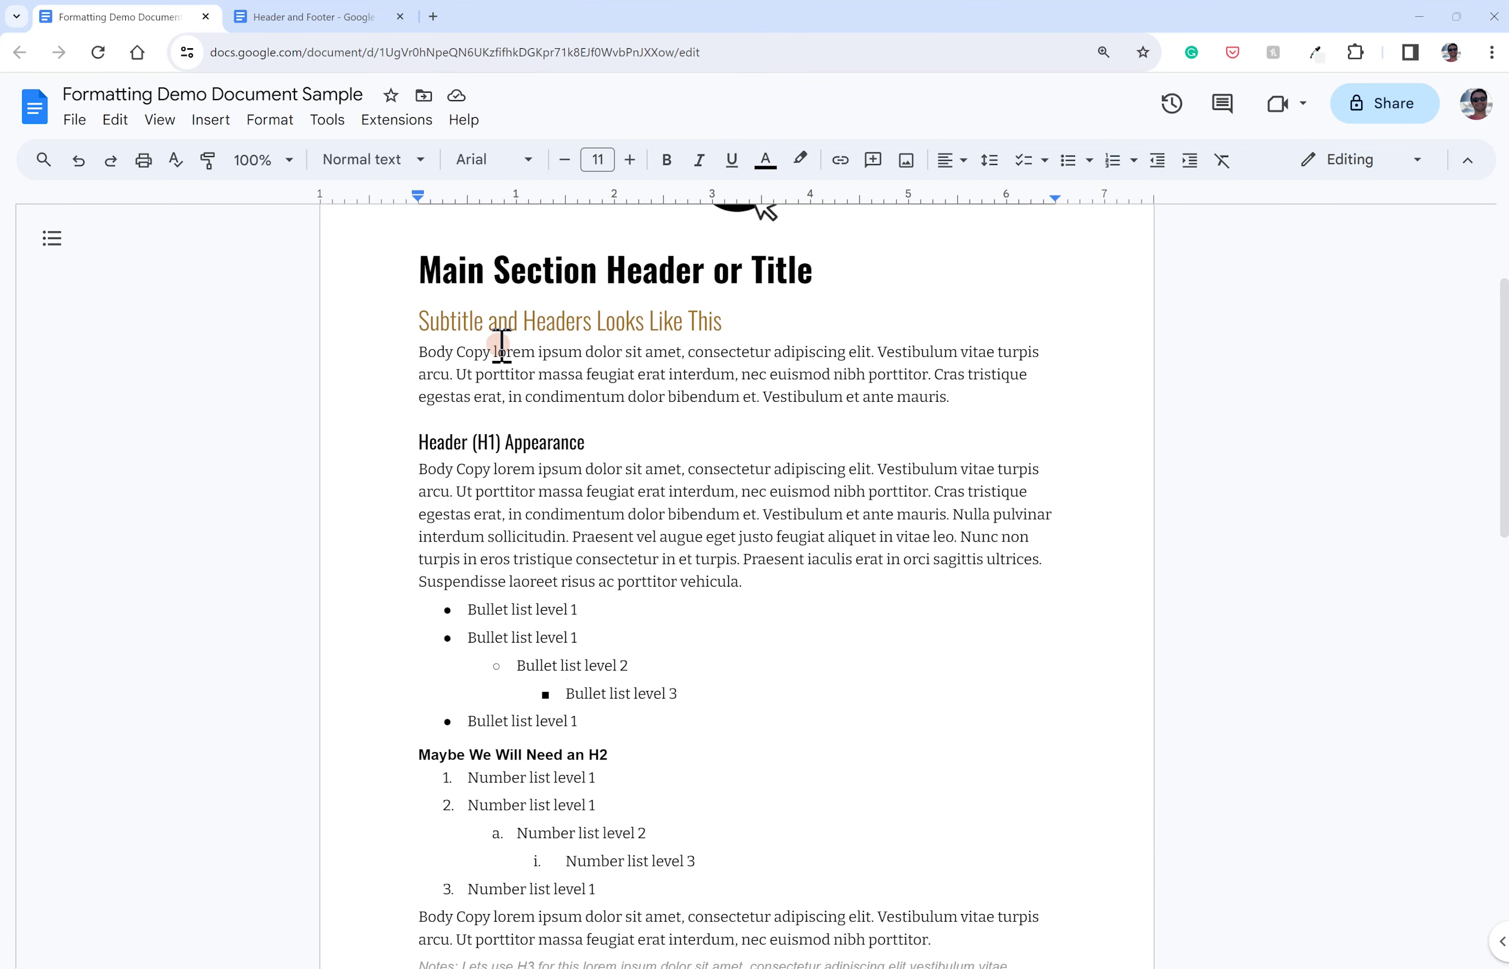
{"action": "left_click_drag", "start_coordinate": [442, 271], "coordinate": [441, 330]}
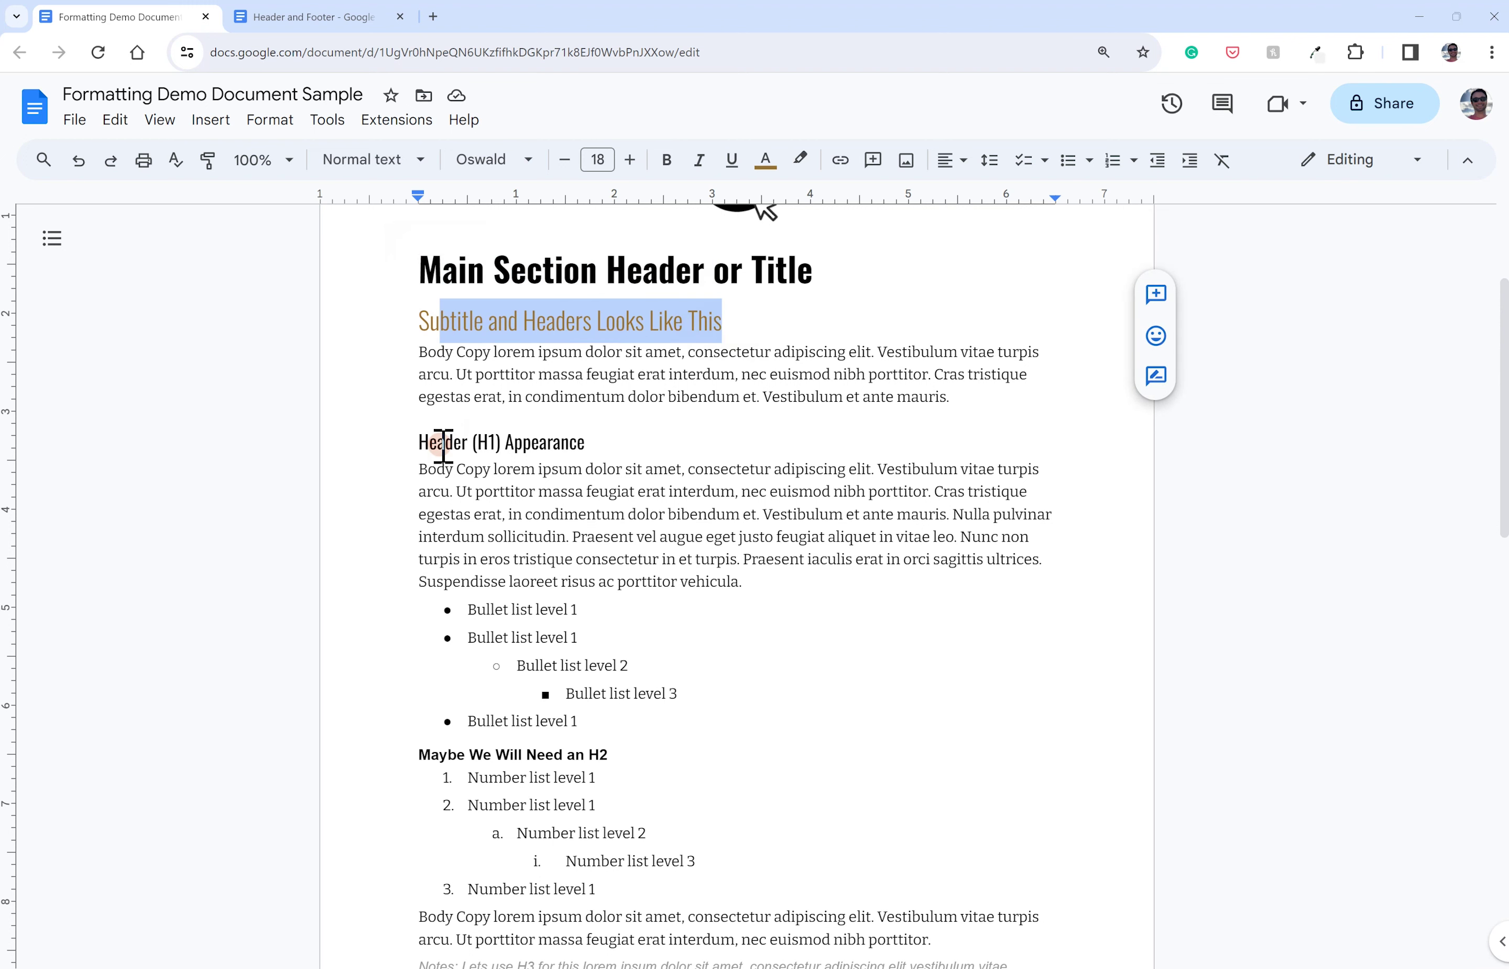
{"action": "left_click_drag", "start_coordinate": [443, 448], "coordinate": [562, 441]}
{"action": "scroll", "coordinate": [642, 334], "scroll_direction": "up", "scroll_amount": 2}
{"action": "left_click", "coordinate": [641, 335]}
{"action": "left_click_drag", "start_coordinate": [812, 353], "coordinate": [430, 361]}
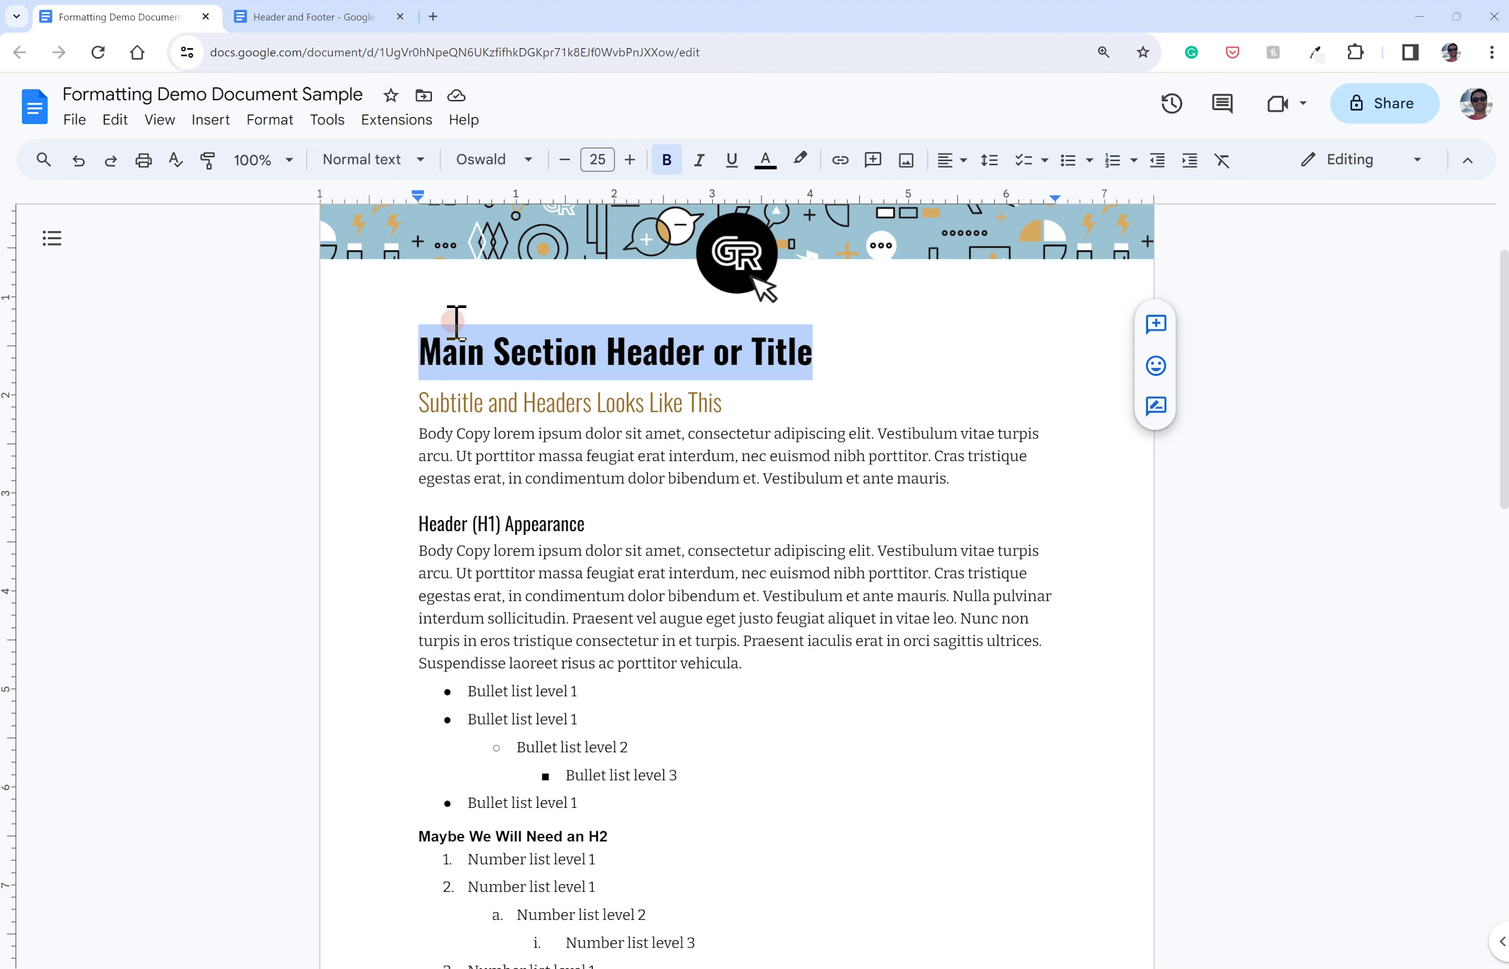
Update the Title style to match the selected 'Main Section Header or Title' heading.
{"action": "left_click", "coordinate": [420, 159]}
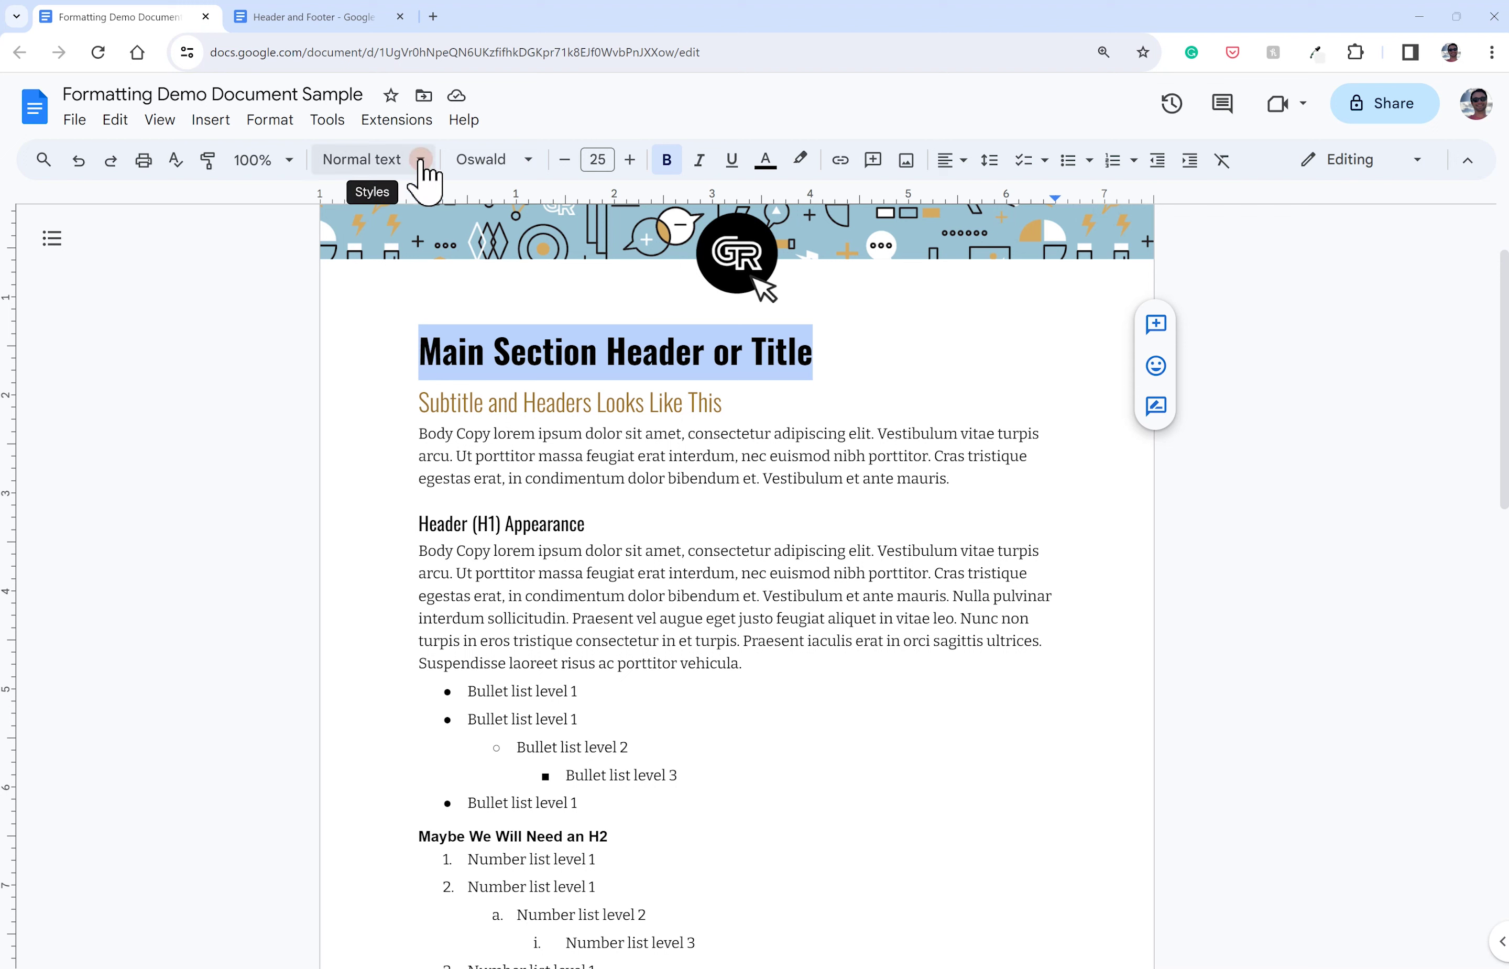
{"action": "left_click", "coordinate": [420, 159]}
{"action": "mouse_move", "coordinate": [432, 310]}
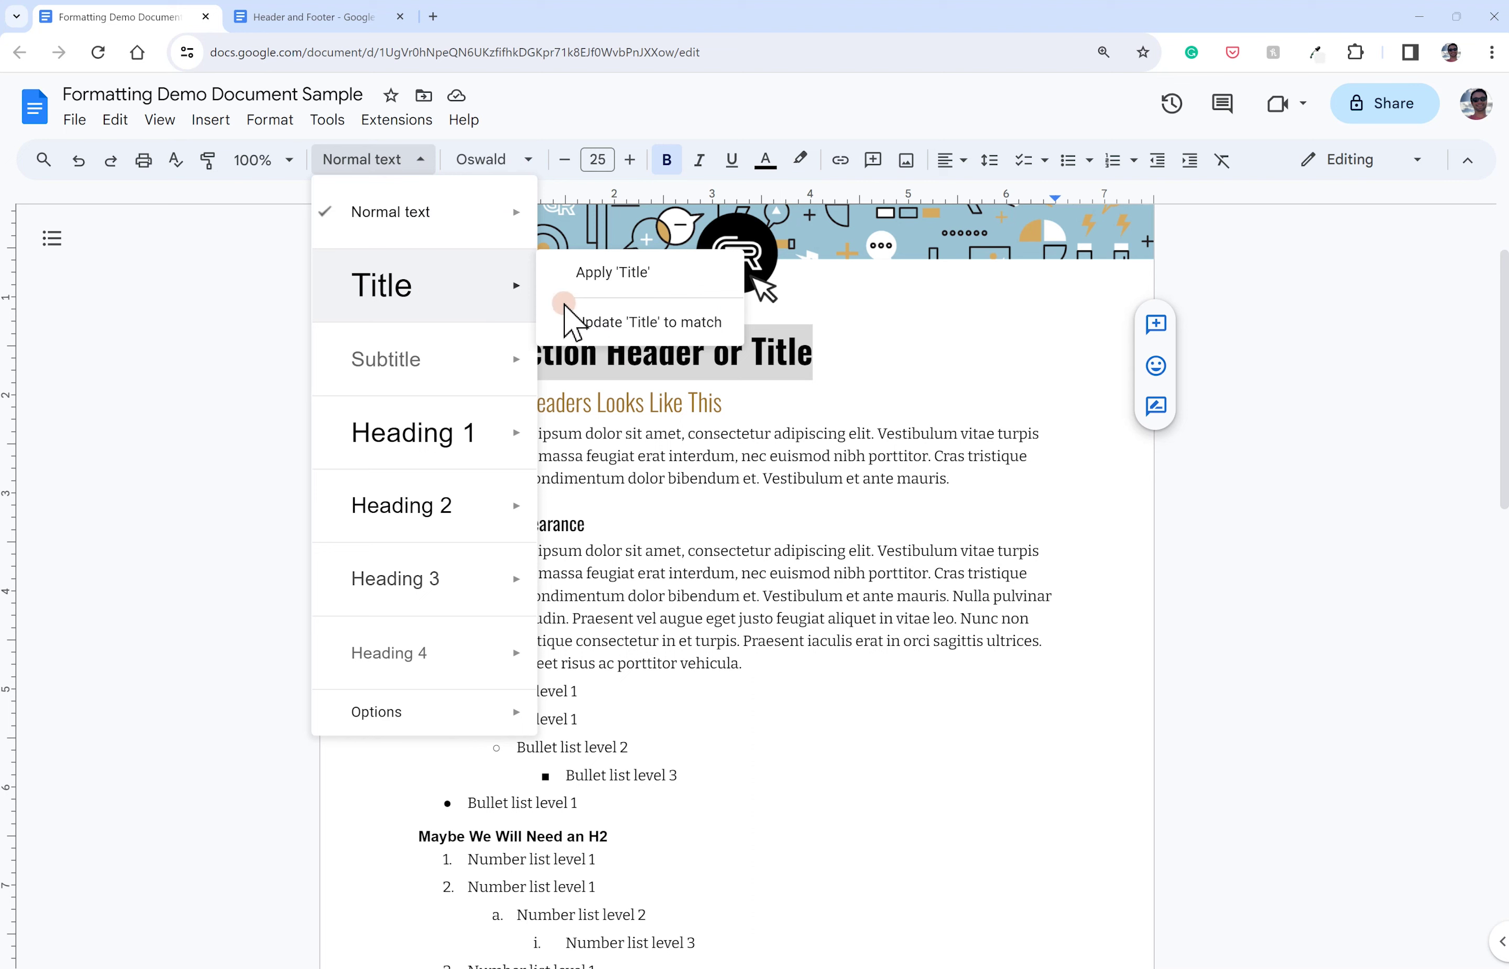
{"action": "left_click", "coordinate": [612, 327]}
Update the Subtitle style to match the 'Subtitle and Headers Looks Like This' line.
{"action": "left_click_drag", "start_coordinate": [718, 398], "coordinate": [417, 401]}
{"action": "left_click", "coordinate": [343, 165]}
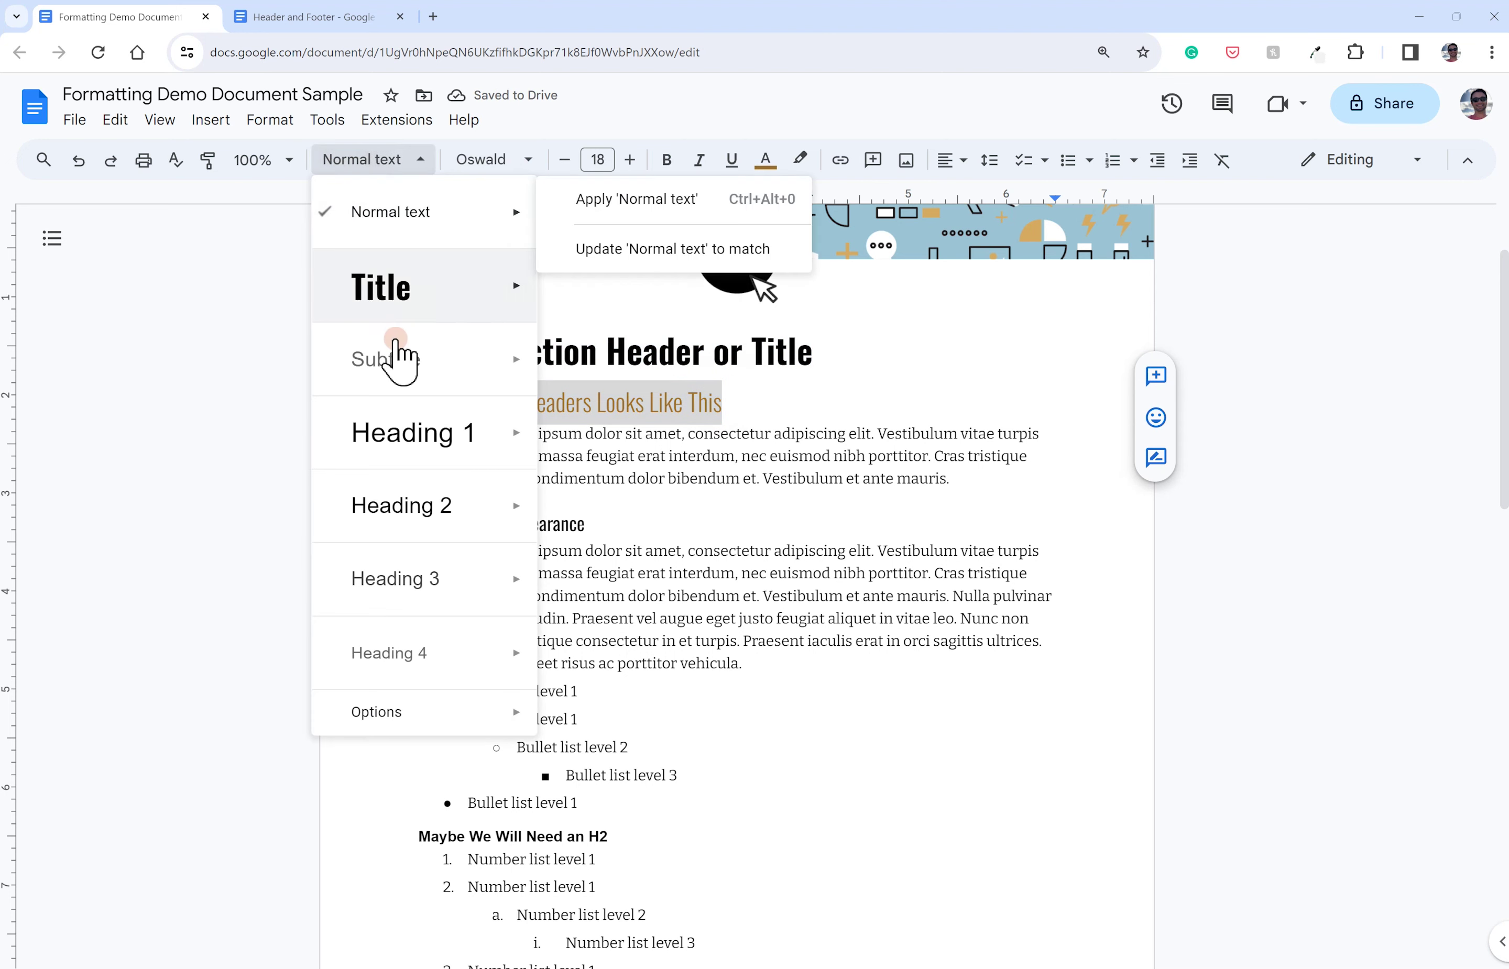
{"action": "mouse_move", "coordinate": [397, 349]}
{"action": "left_click", "coordinate": [577, 399]}
Update Heading 1 to match the 'Header (H1) Appearance' heading.
{"action": "left_click_drag", "start_coordinate": [602, 530], "coordinate": [410, 526]}
{"action": "left_click", "coordinate": [412, 172]}
{"action": "mouse_move", "coordinate": [418, 432]}
{"action": "left_click", "coordinate": [583, 469]}
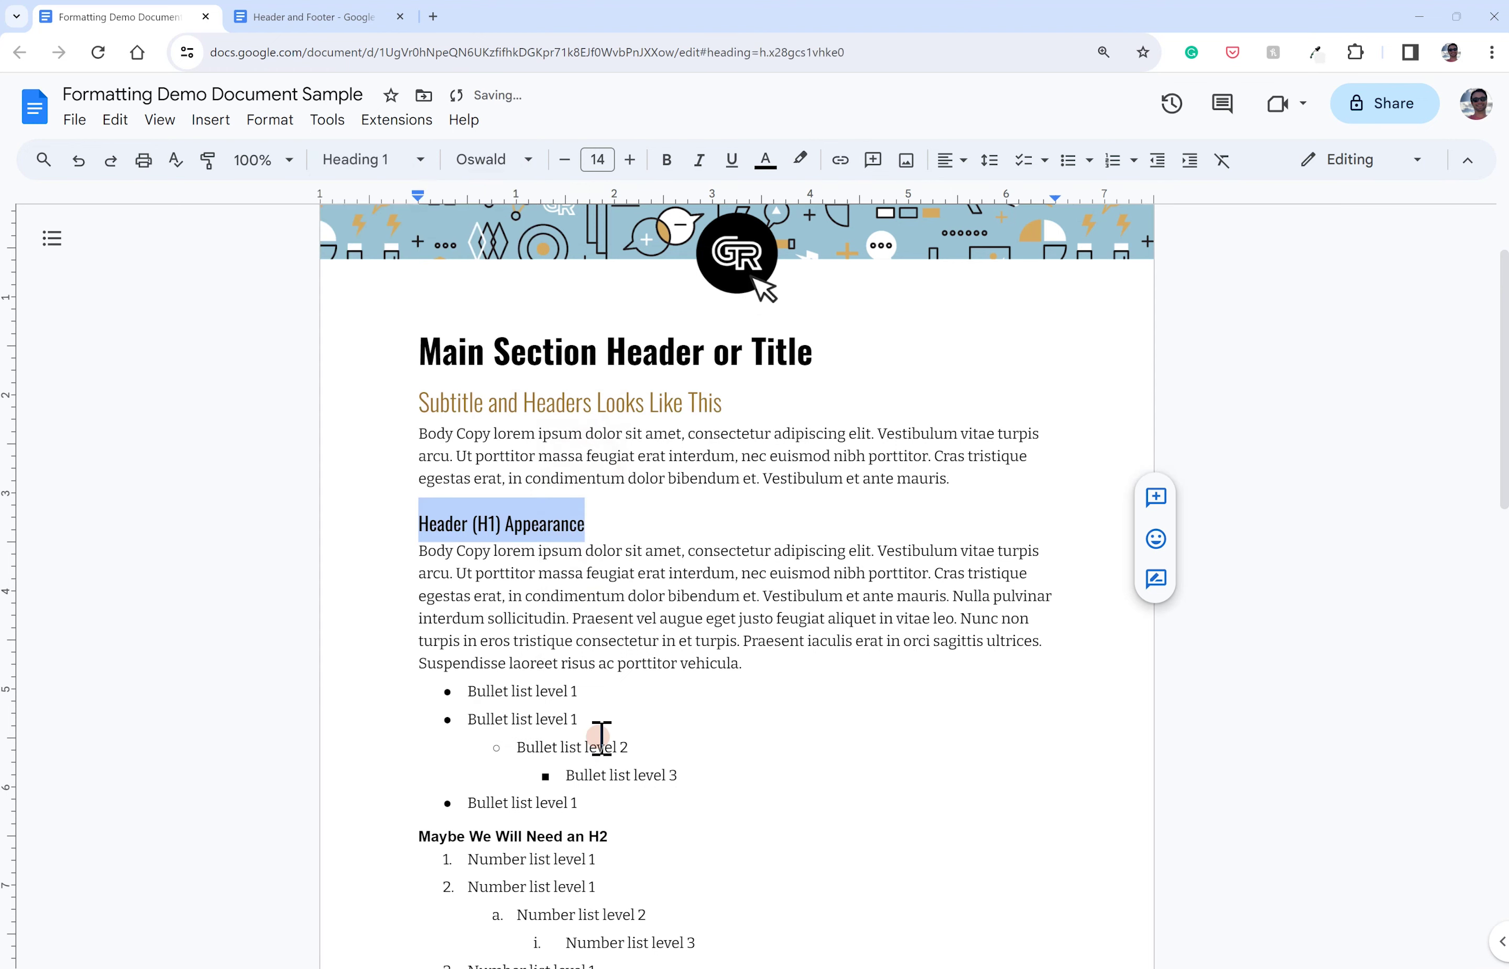
Update Heading 2 to match the 'Maybe We Will Need an H2' line.
{"action": "left_click_drag", "start_coordinate": [607, 836], "coordinate": [419, 836]}
{"action": "left_click", "coordinate": [388, 166]}
{"action": "mouse_move", "coordinate": [437, 511]}
{"action": "left_click", "coordinate": [558, 539]}
Update Heading 3 to match the grey Notes line.
{"action": "scroll", "coordinate": [676, 612], "scroll_direction": "down", "scroll_amount": 5}
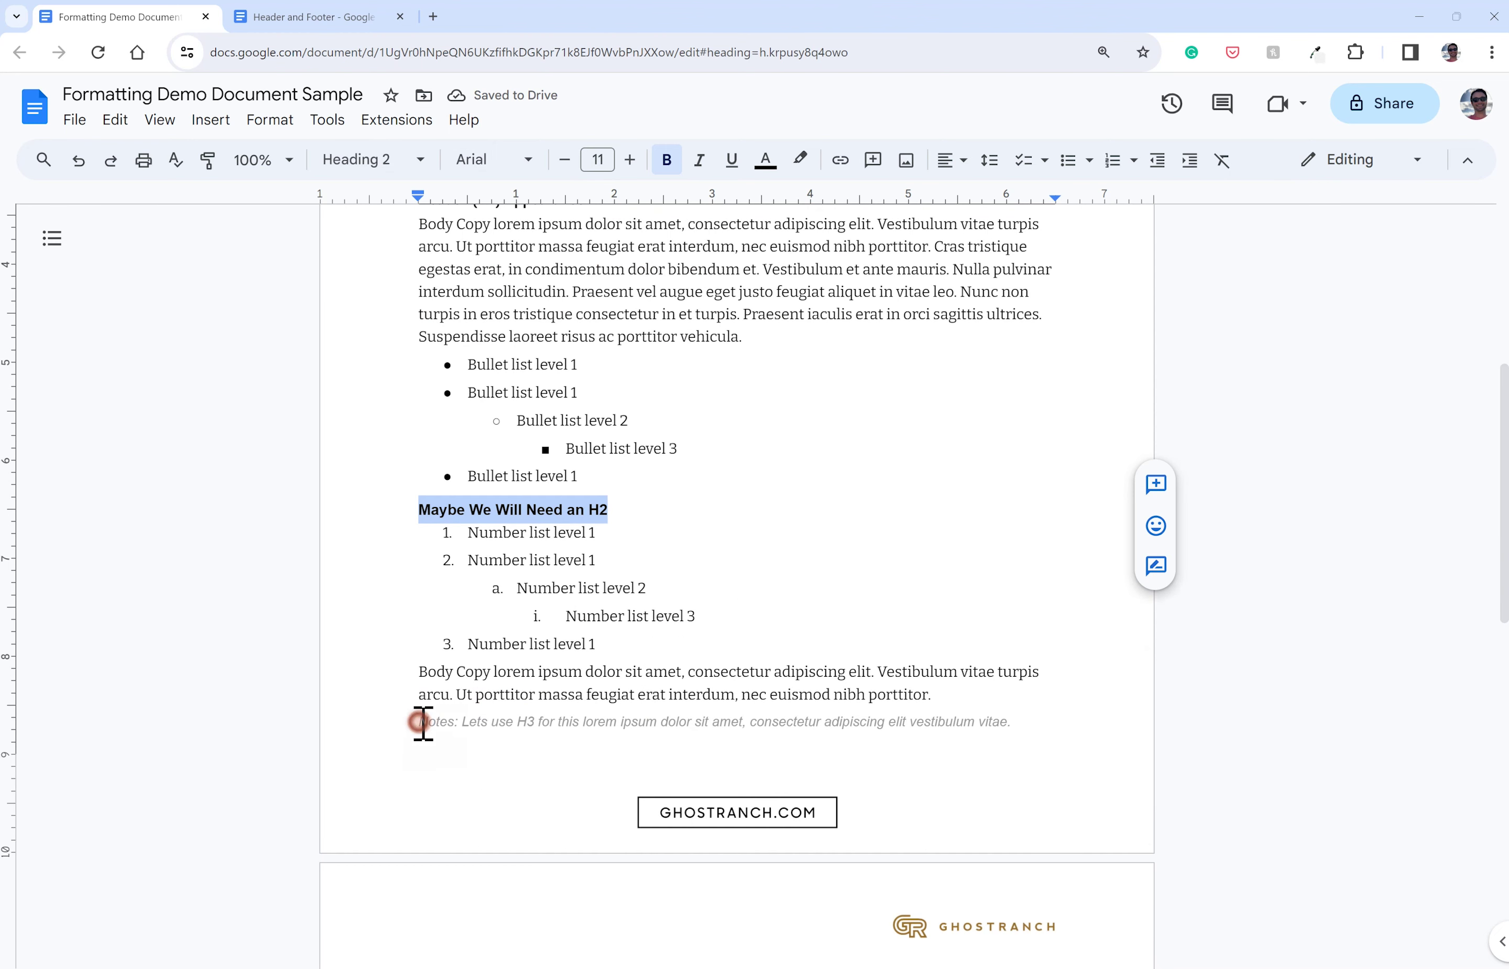
{"action": "left_click_drag", "start_coordinate": [420, 723], "coordinate": [1016, 723]}
{"action": "left_click", "coordinate": [378, 160]}
{"action": "mouse_move", "coordinate": [422, 599]}
{"action": "left_click", "coordinate": [542, 613]}
Update Normal text to match the body copy paragraph.
{"action": "left_click_drag", "start_coordinate": [726, 292], "coordinate": [456, 247]}
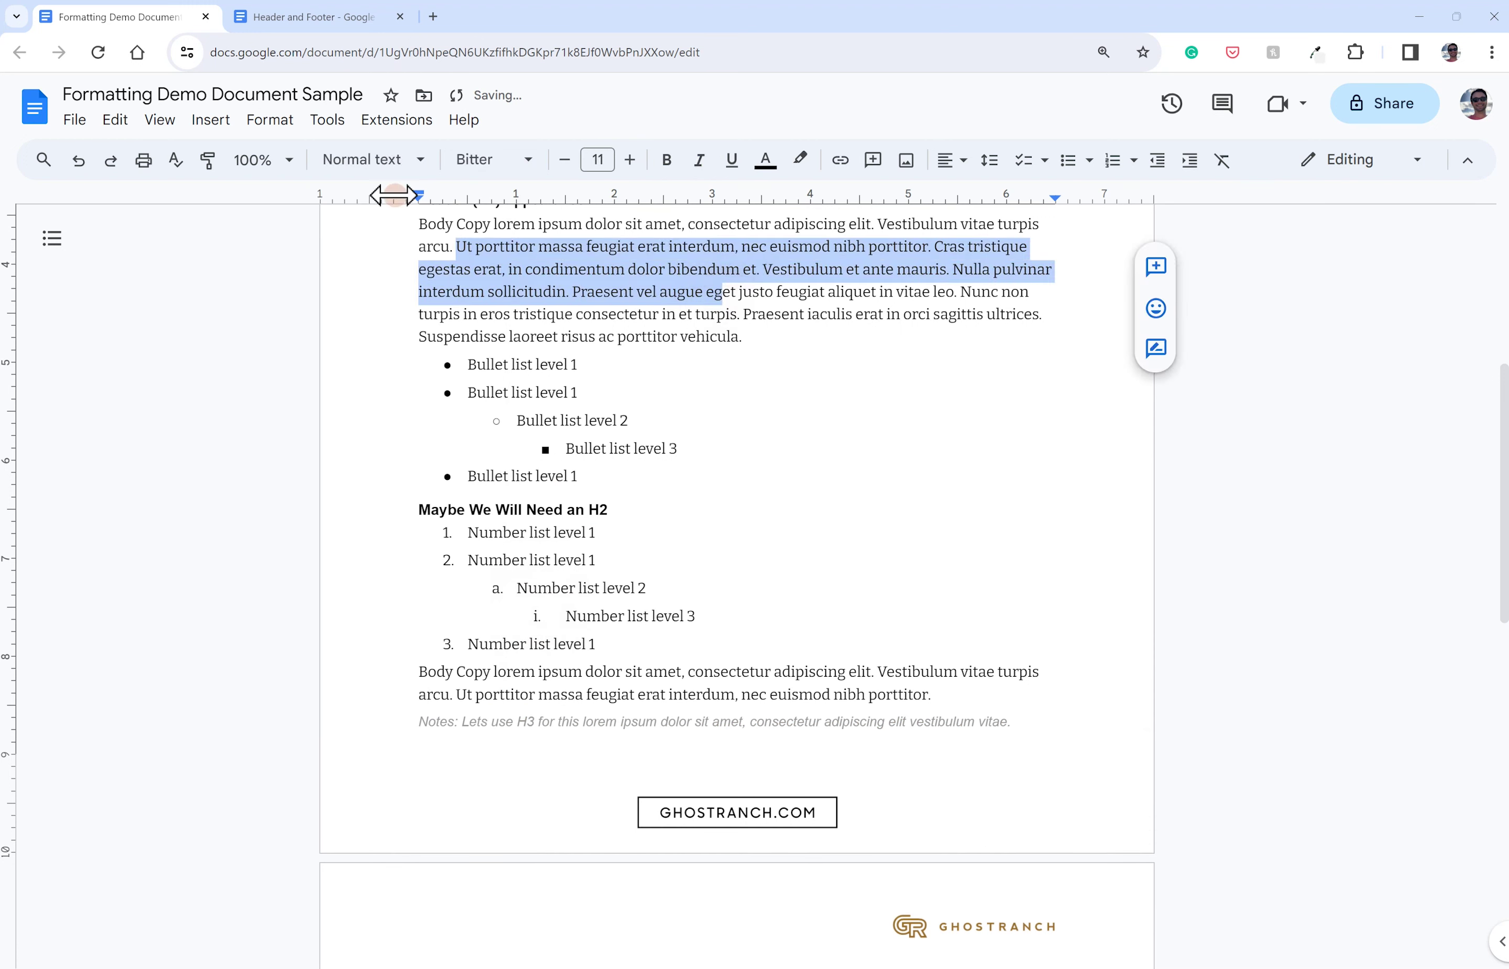
{"action": "left_click", "coordinate": [374, 161]}
{"action": "mouse_move", "coordinate": [389, 232]}
{"action": "left_click", "coordinate": [505, 253]}
Scroll down to page two to check its restyled title, subtitle and headings.
{"action": "scroll", "coordinate": [347, 521], "scroll_direction": "up", "scroll_amount": 5}
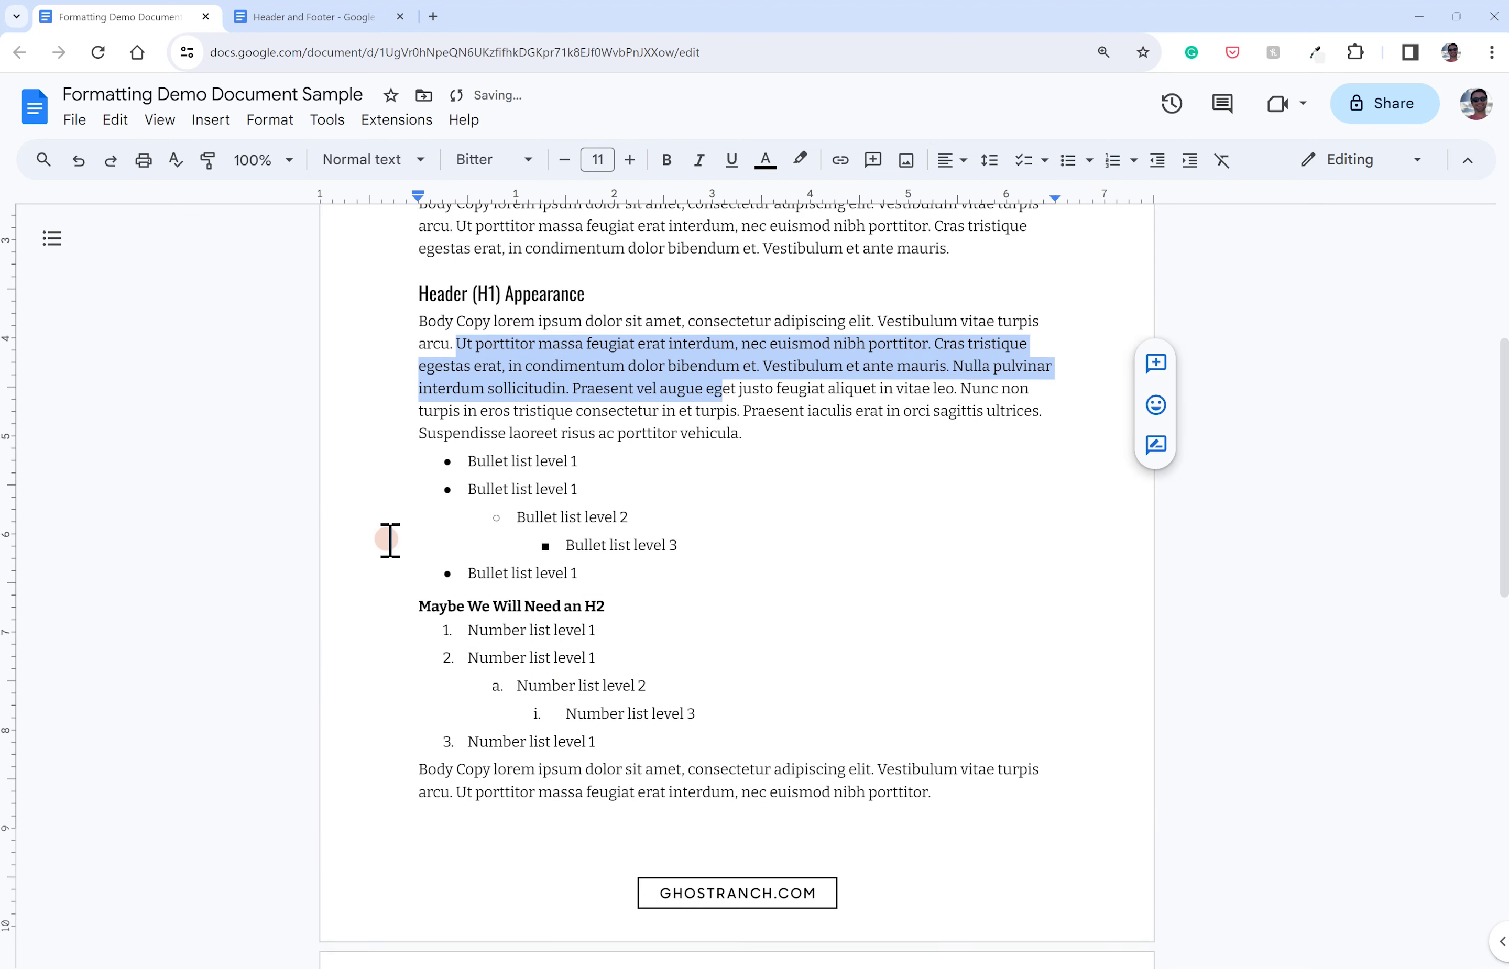
{"action": "scroll", "coordinate": [587, 539], "scroll_direction": "down", "scroll_amount": 12}
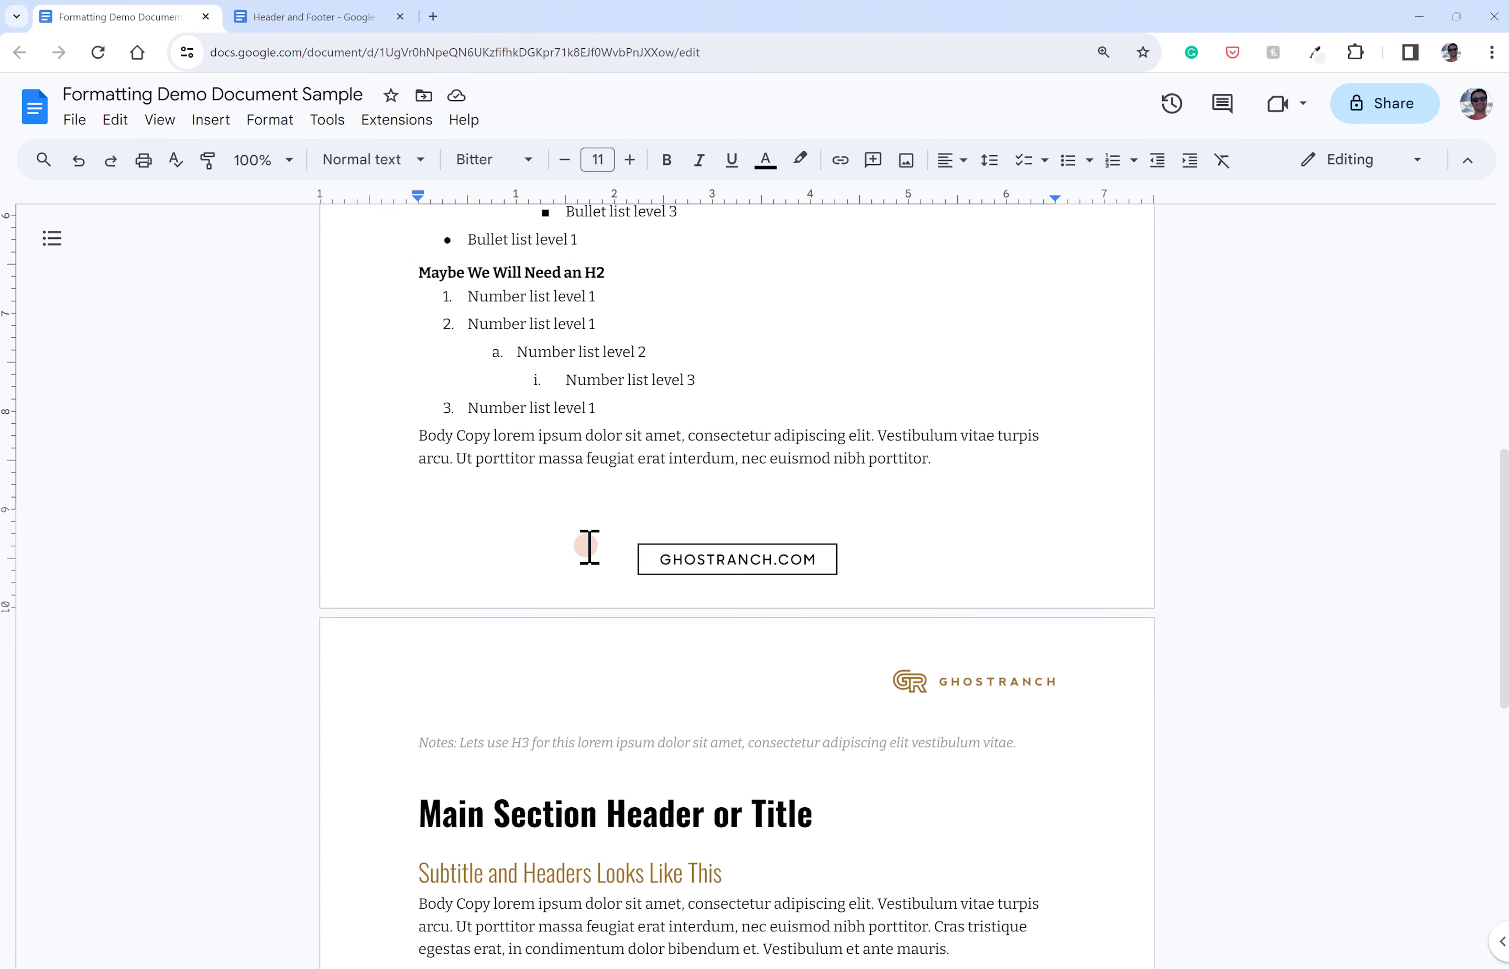
{"action": "scroll", "coordinate": [588, 545], "scroll_direction": "down", "scroll_amount": 6}
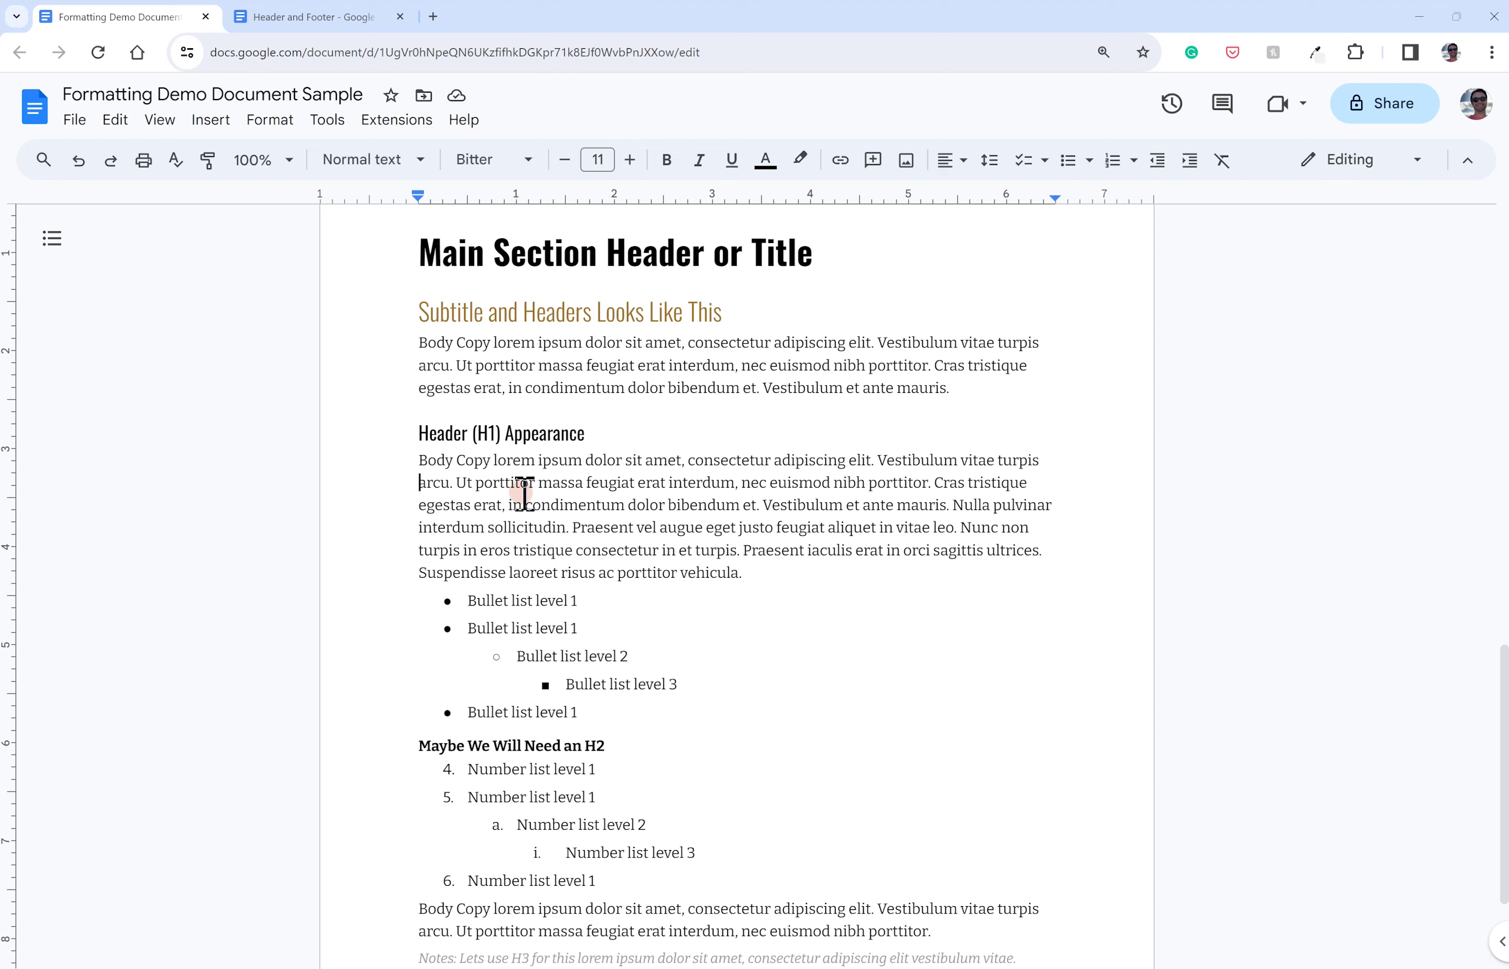
{"action": "left_click_drag", "start_coordinate": [483, 483], "coordinate": [580, 573]}
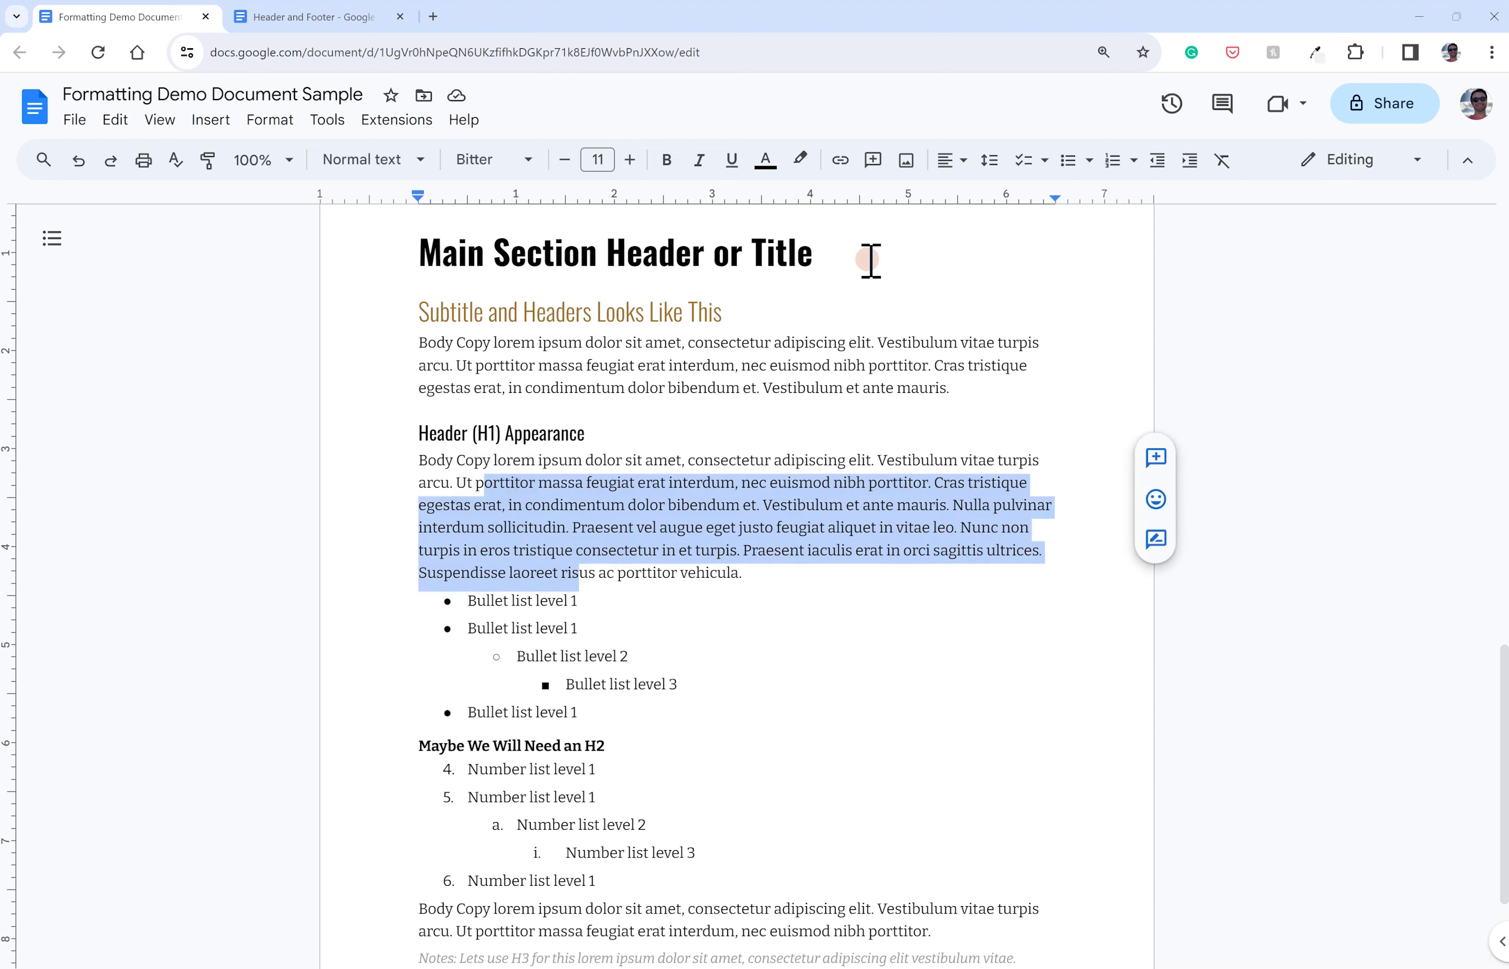
{"action": "left_click", "coordinate": [992, 160]}
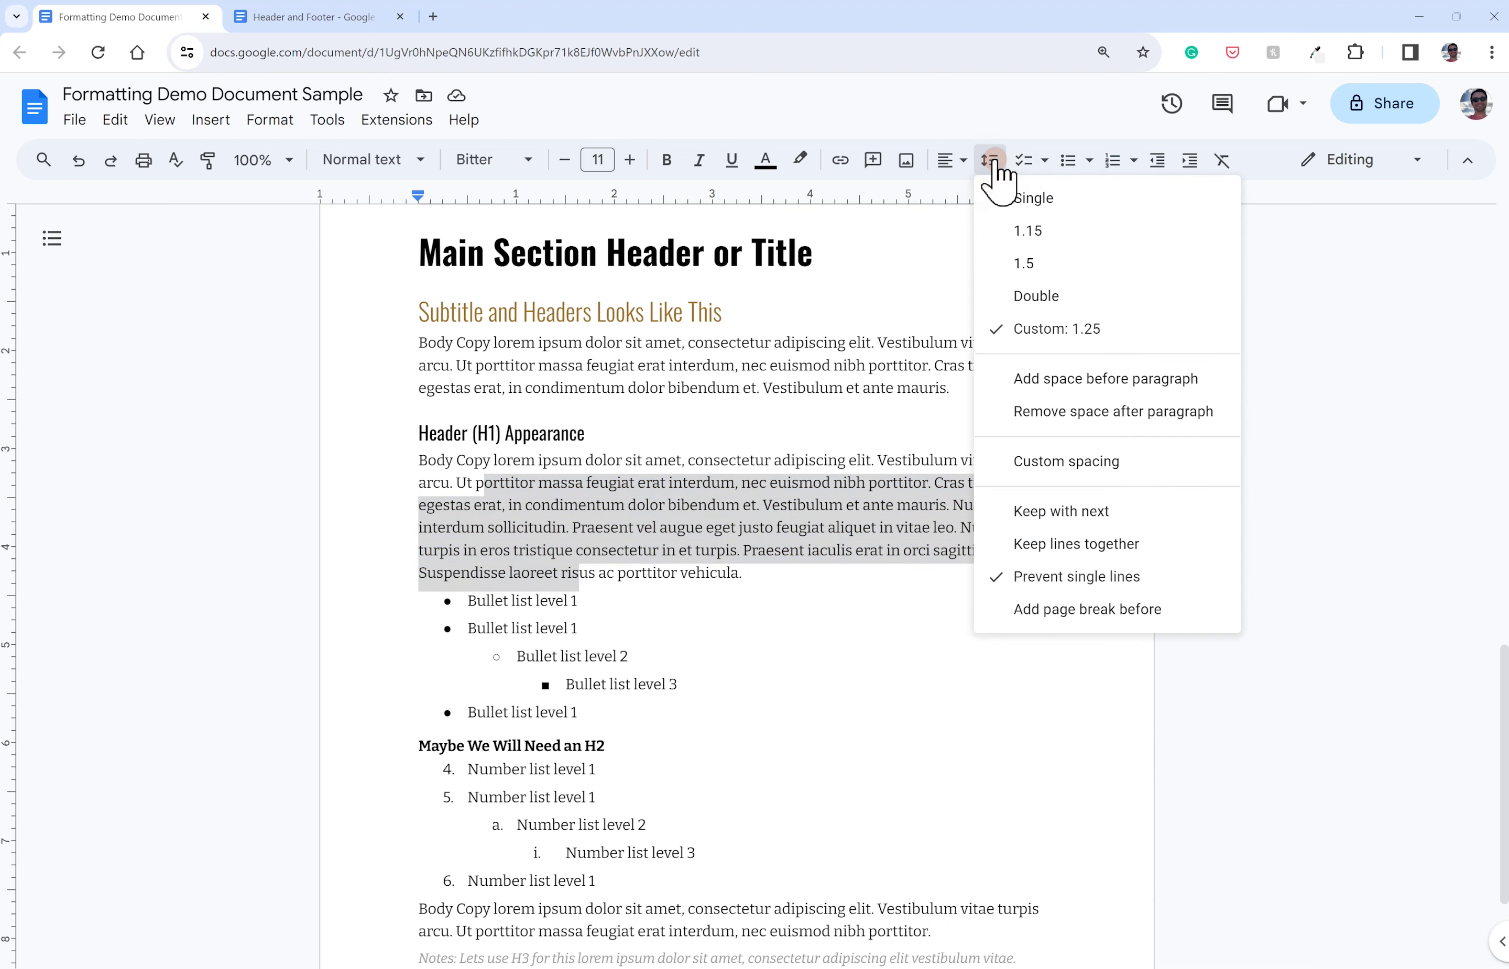
{"action": "left_click", "coordinate": [1147, 469]}
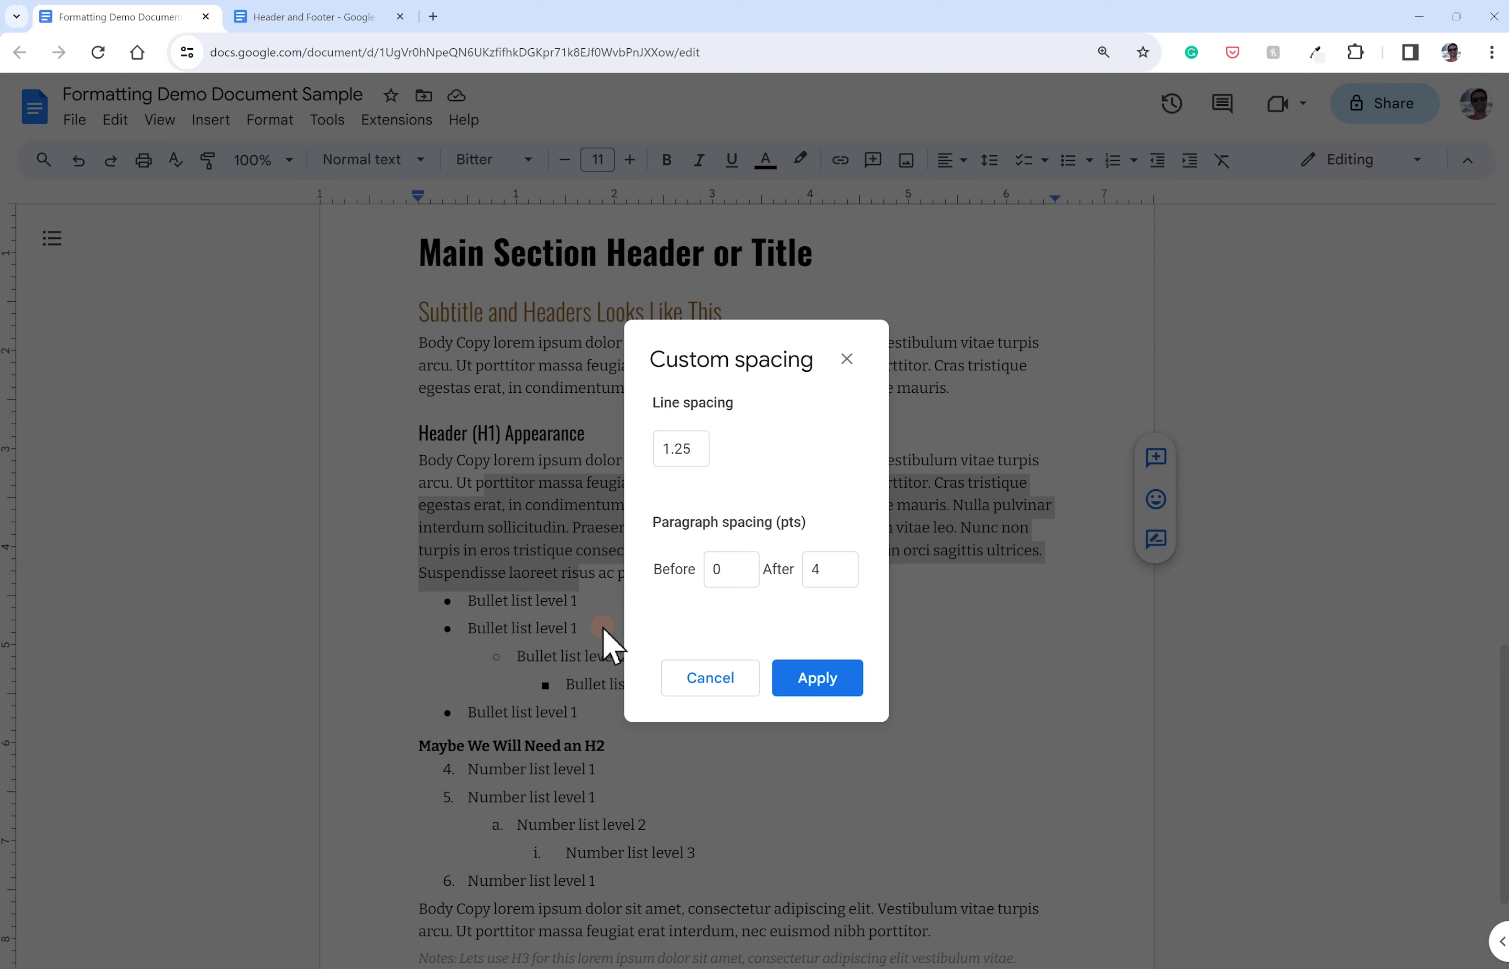
{"action": "left_click", "coordinate": [698, 680]}
{"action": "left_click_drag", "start_coordinate": [437, 433], "coordinate": [560, 443]}
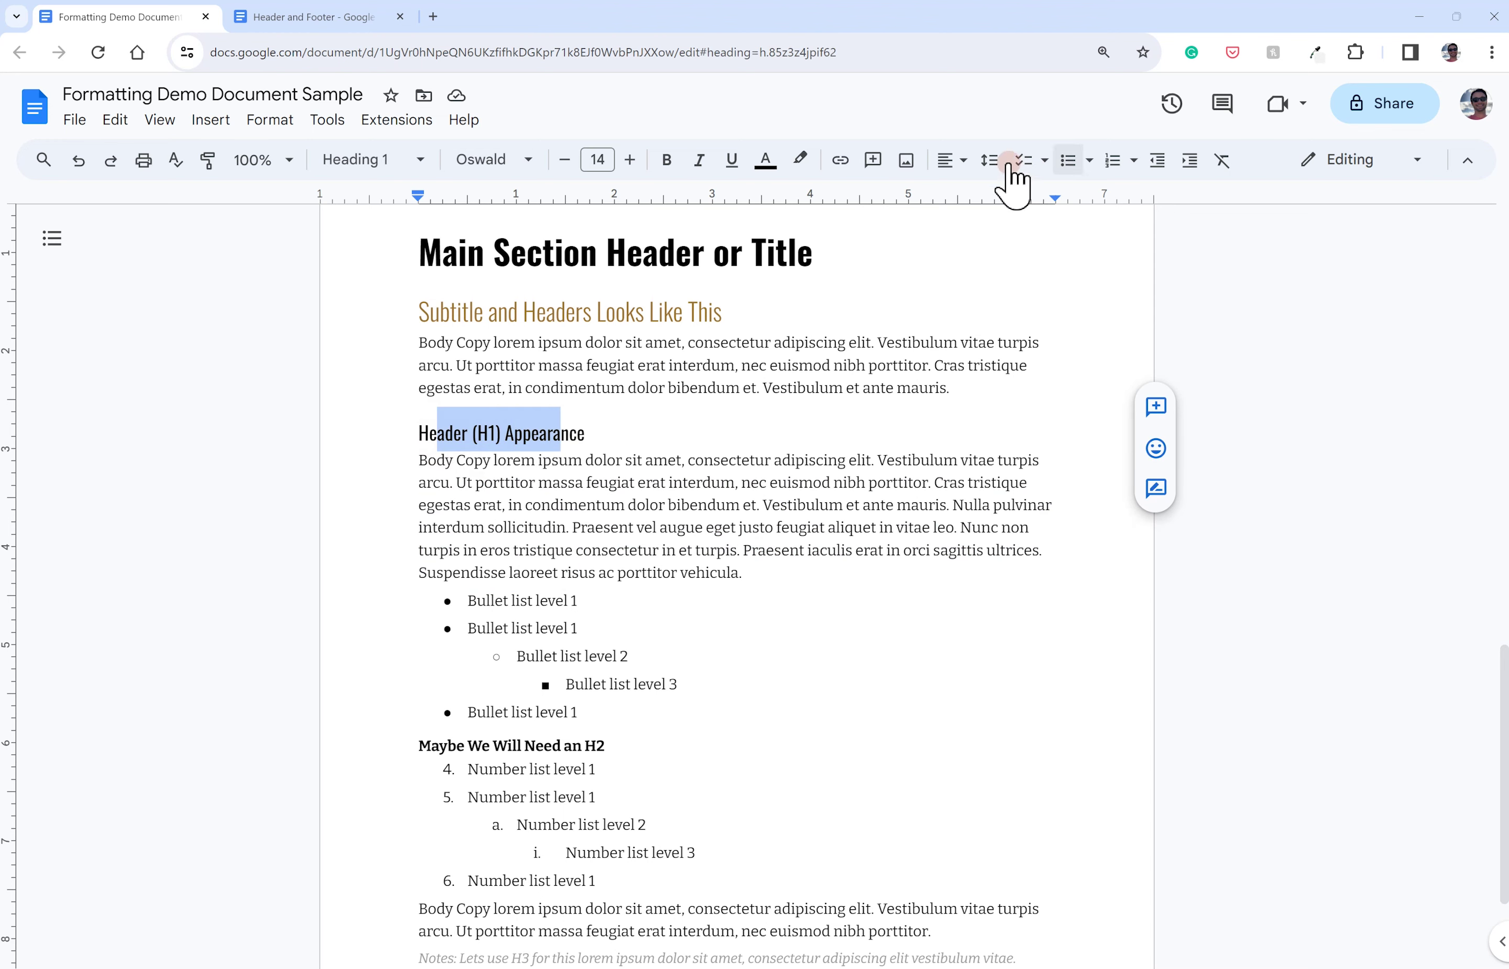
{"action": "left_click", "coordinate": [989, 159]}
{"action": "left_click", "coordinate": [1049, 427]}
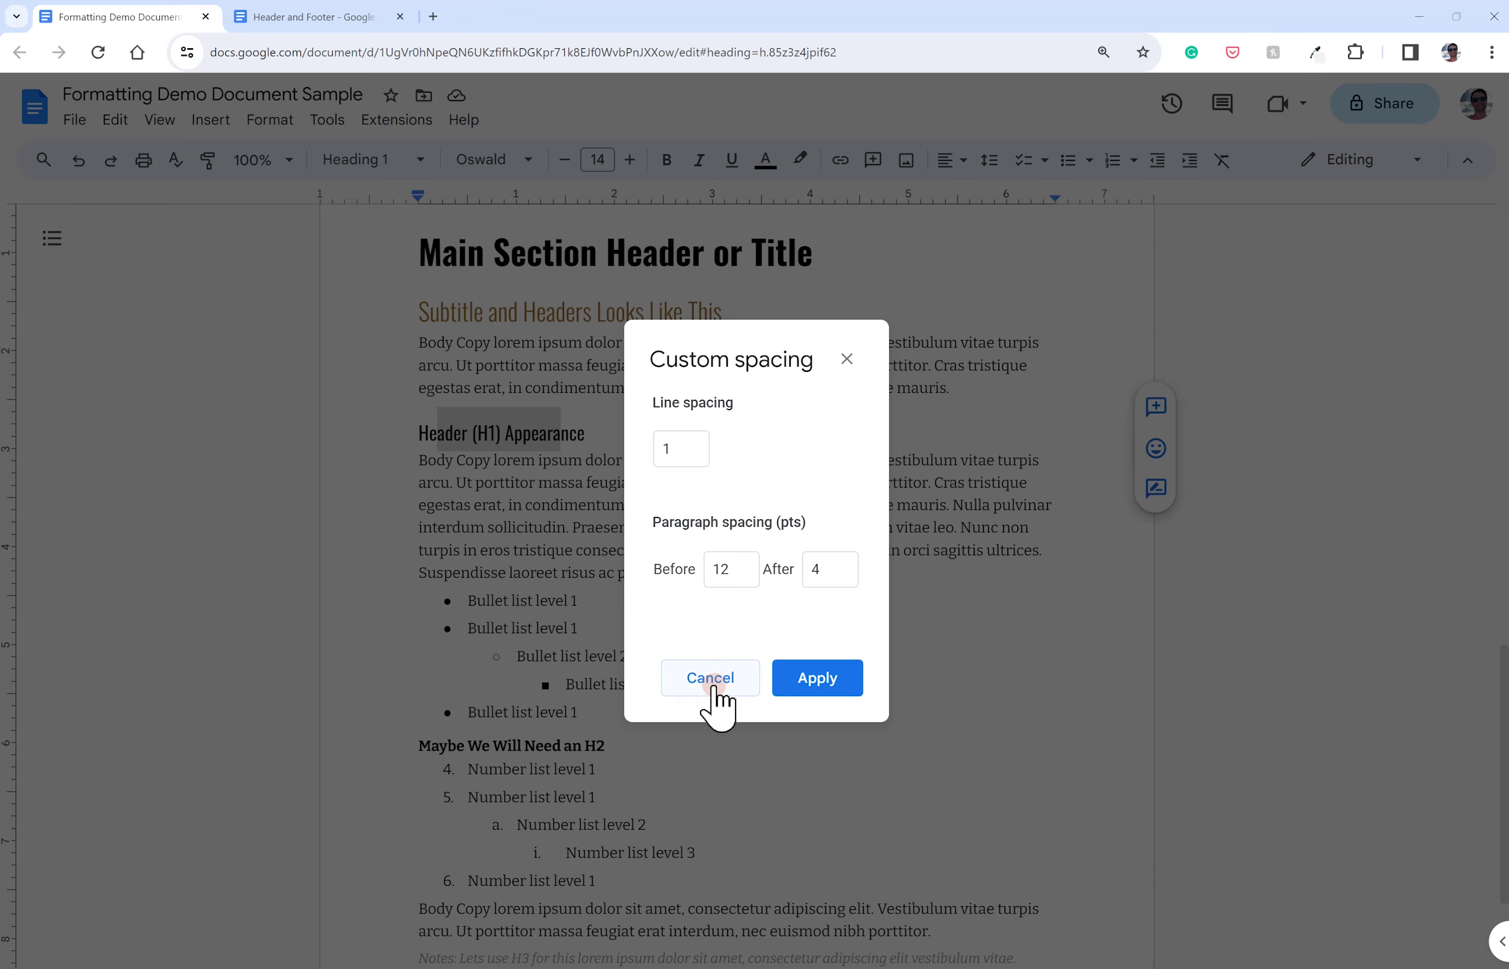
{"action": "left_click", "coordinate": [710, 682]}
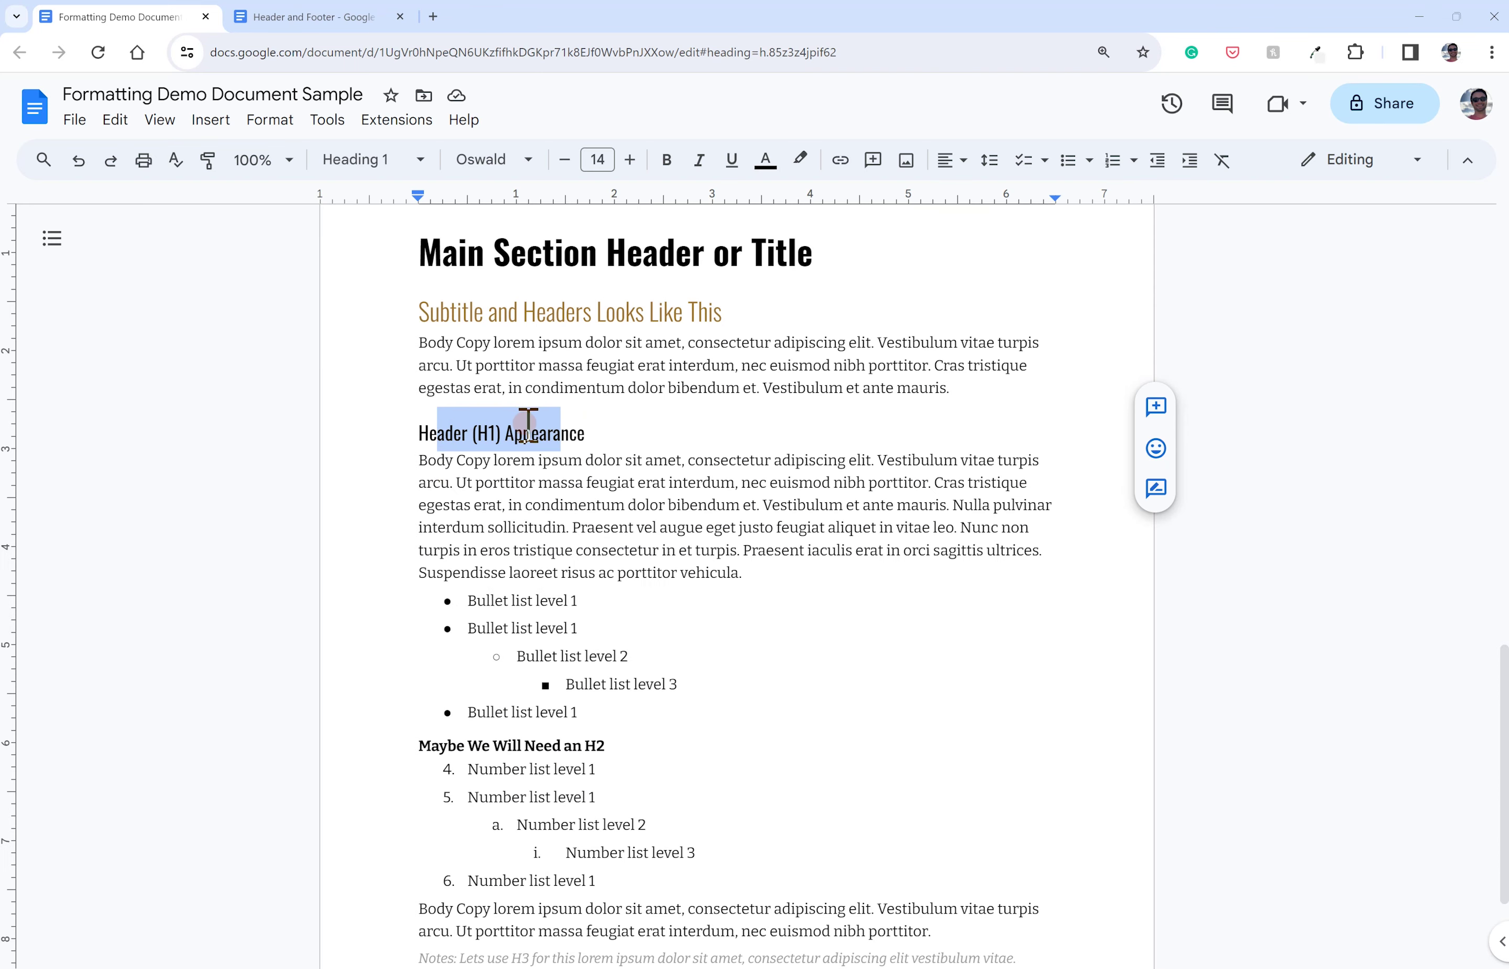
Deselect the heading and scroll up to page one's banner header and title.
{"action": "left_click", "coordinate": [442, 459]}
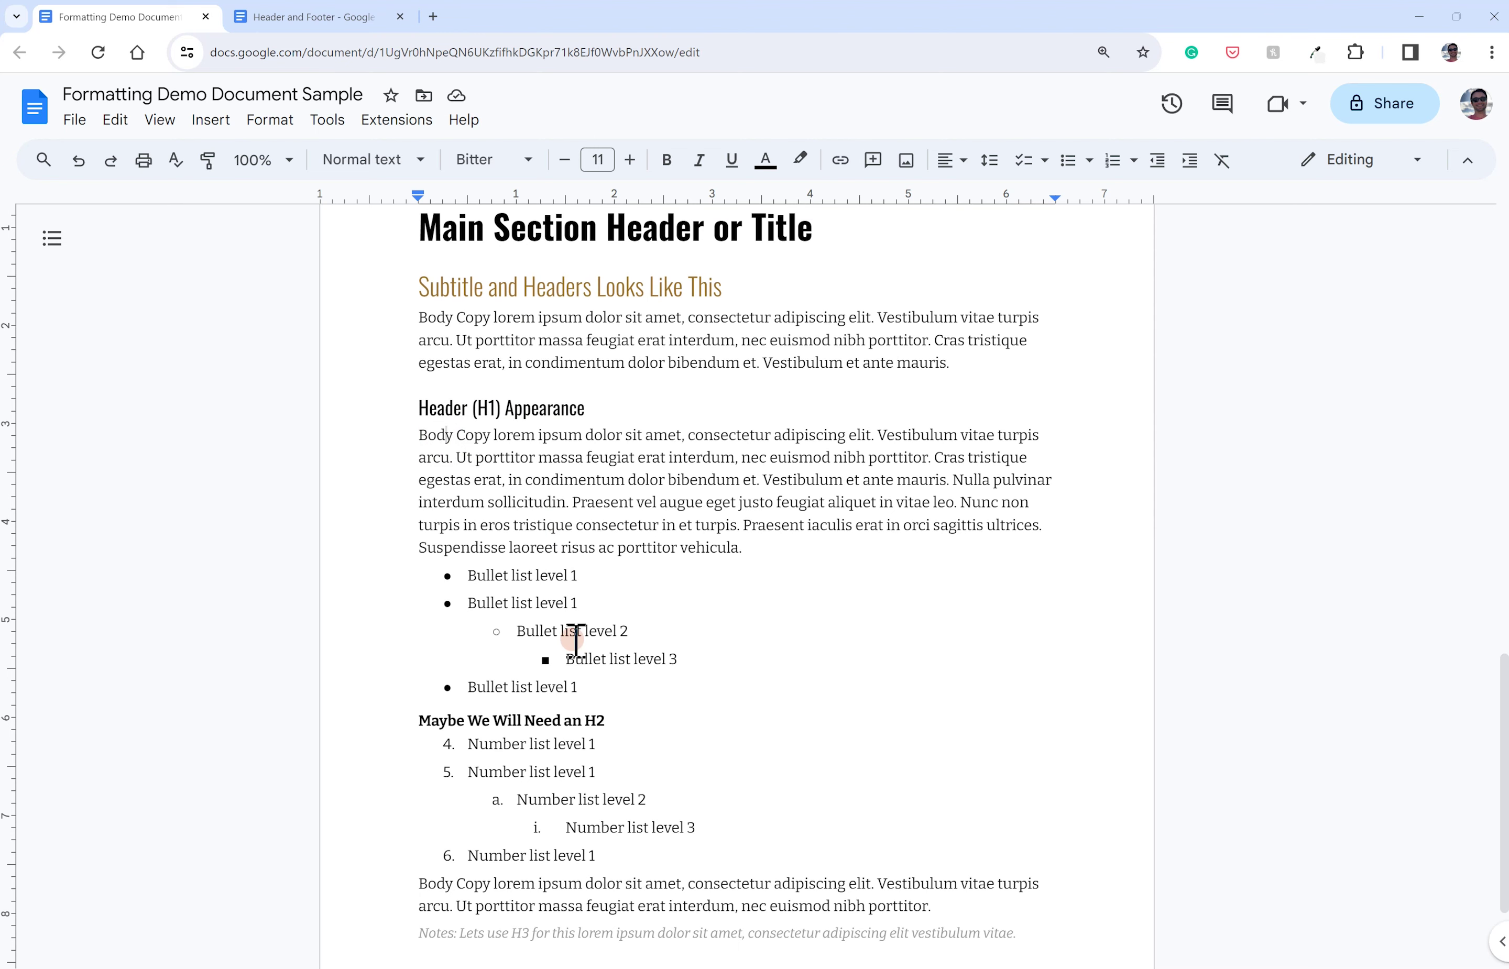
{"action": "scroll", "coordinate": [573, 640], "scroll_direction": "down", "scroll_amount": 1}
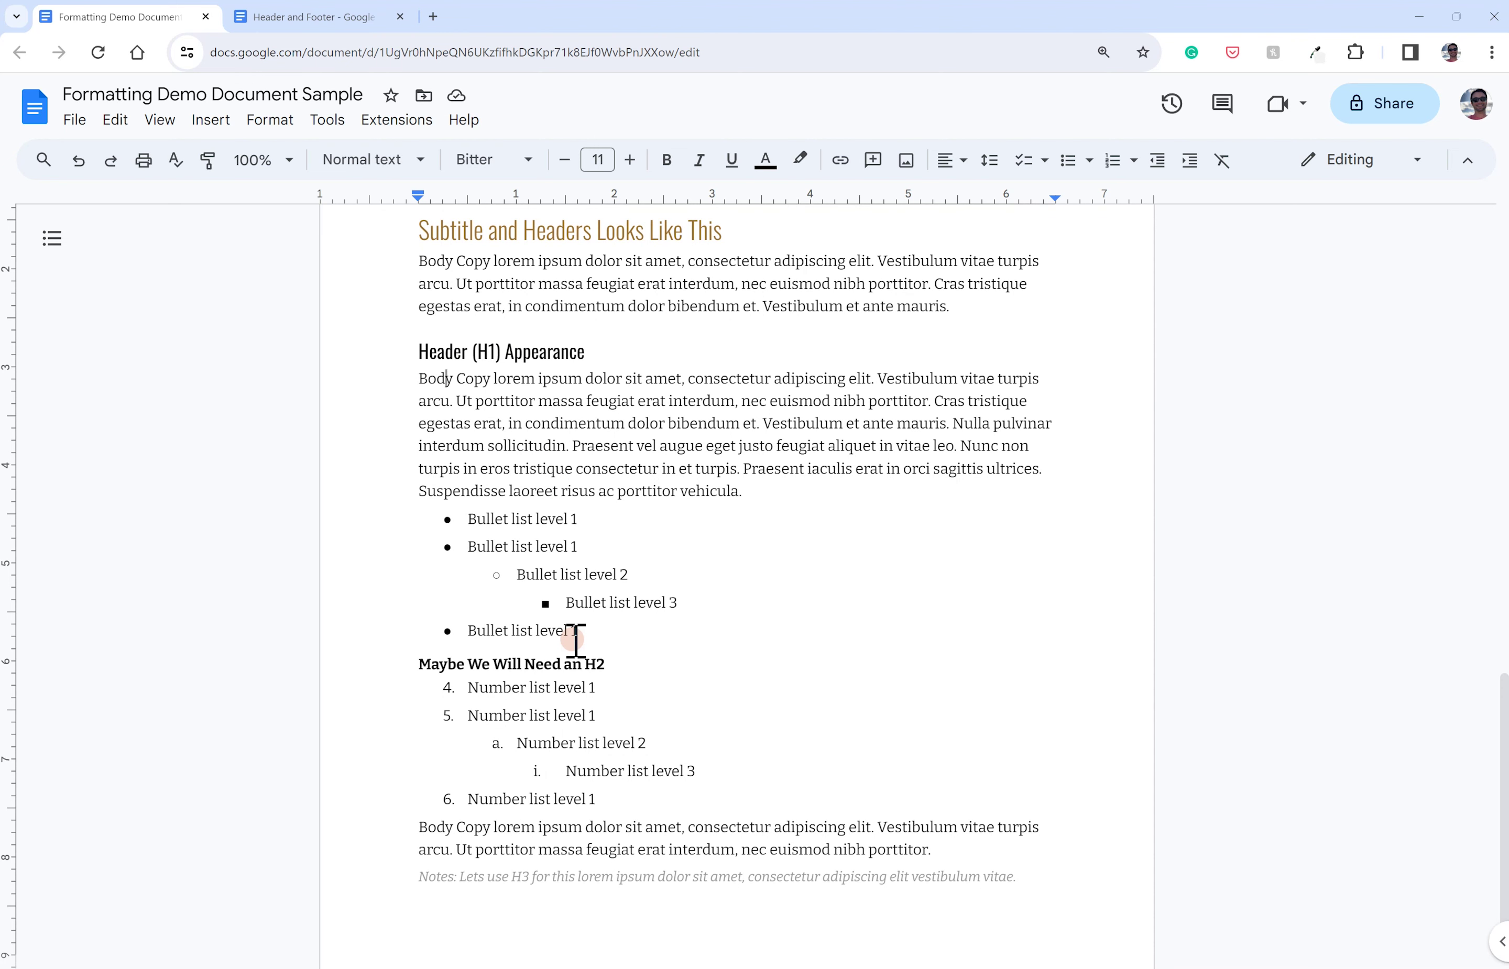
{"action": "scroll", "coordinate": [576, 640], "scroll_direction": "up", "scroll_amount": 1}
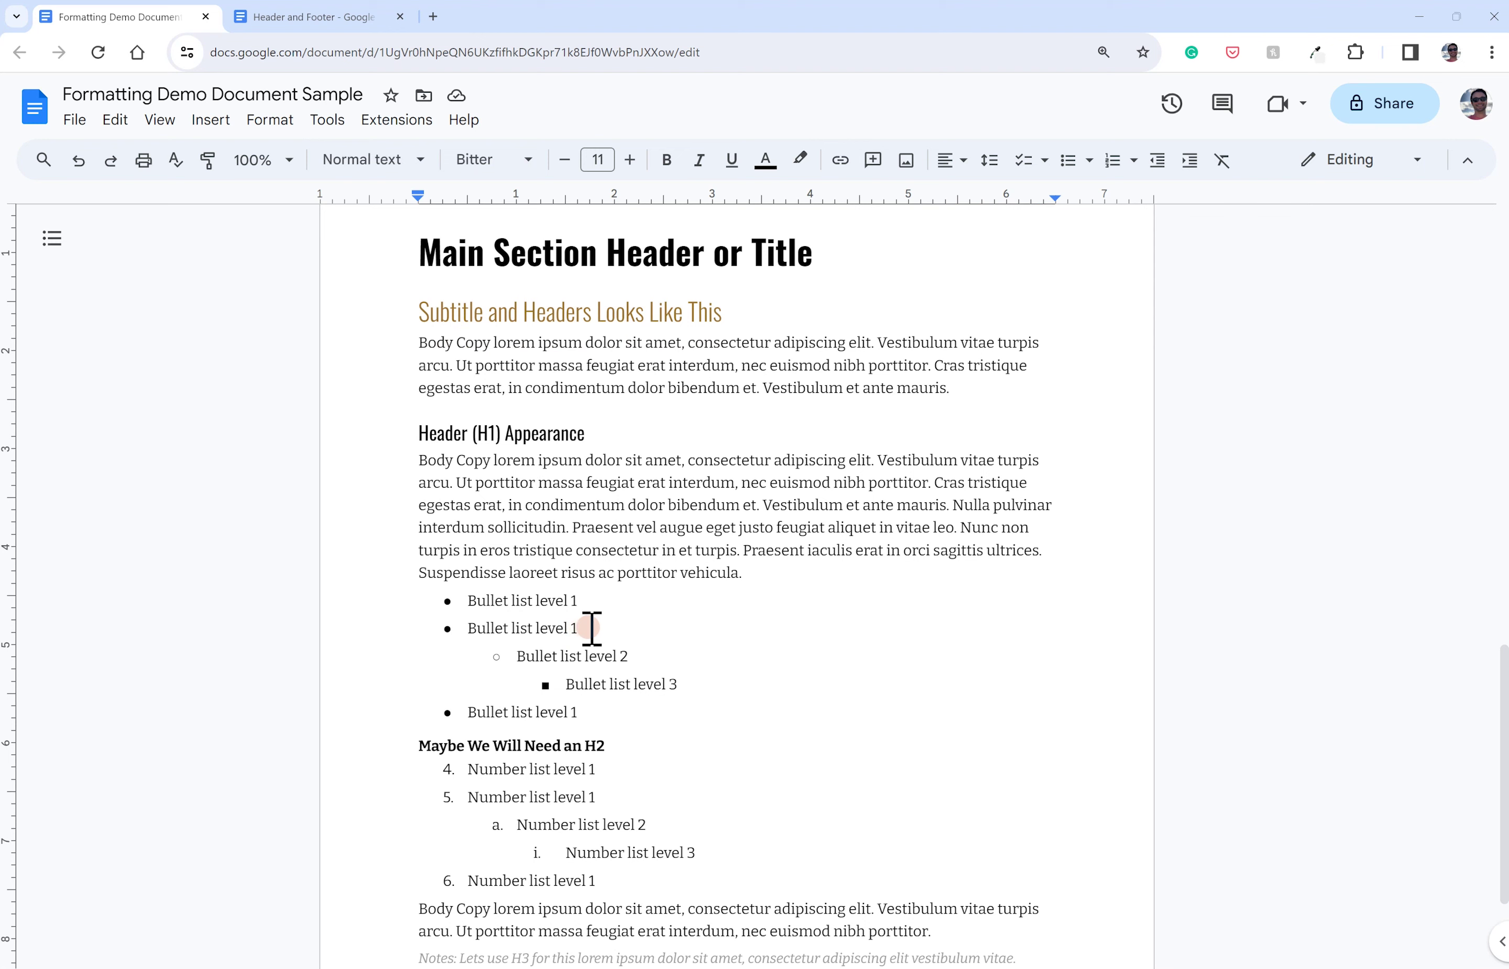
{"action": "scroll", "coordinate": [594, 628], "scroll_direction": "up", "scroll_amount": 12}
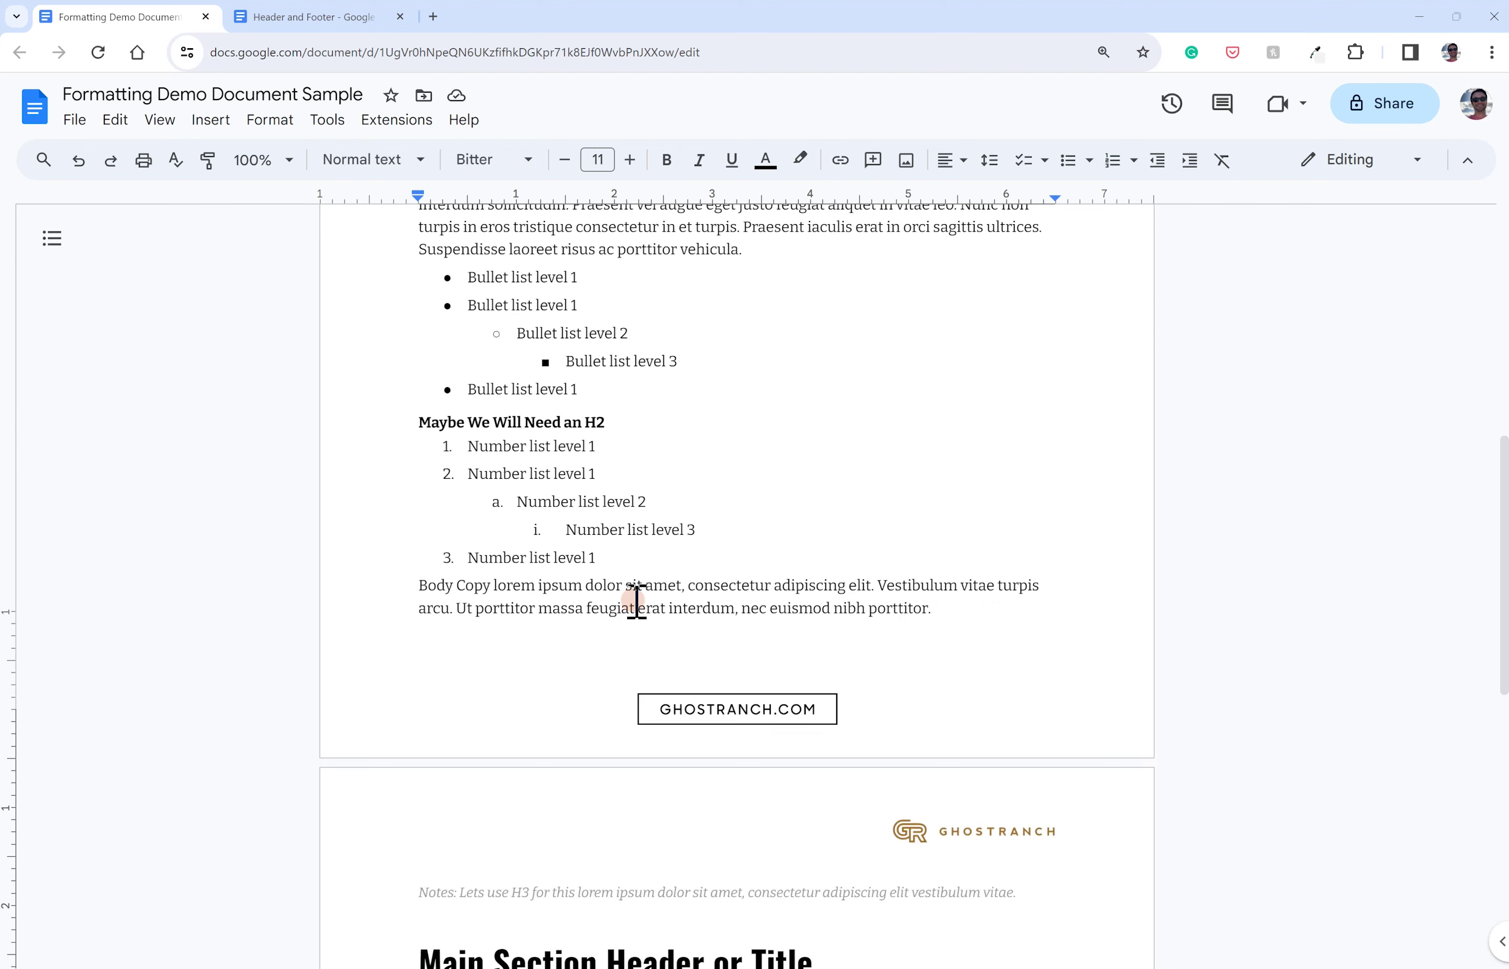
{"action": "scroll", "coordinate": [636, 599], "scroll_direction": "up", "scroll_amount": 3}
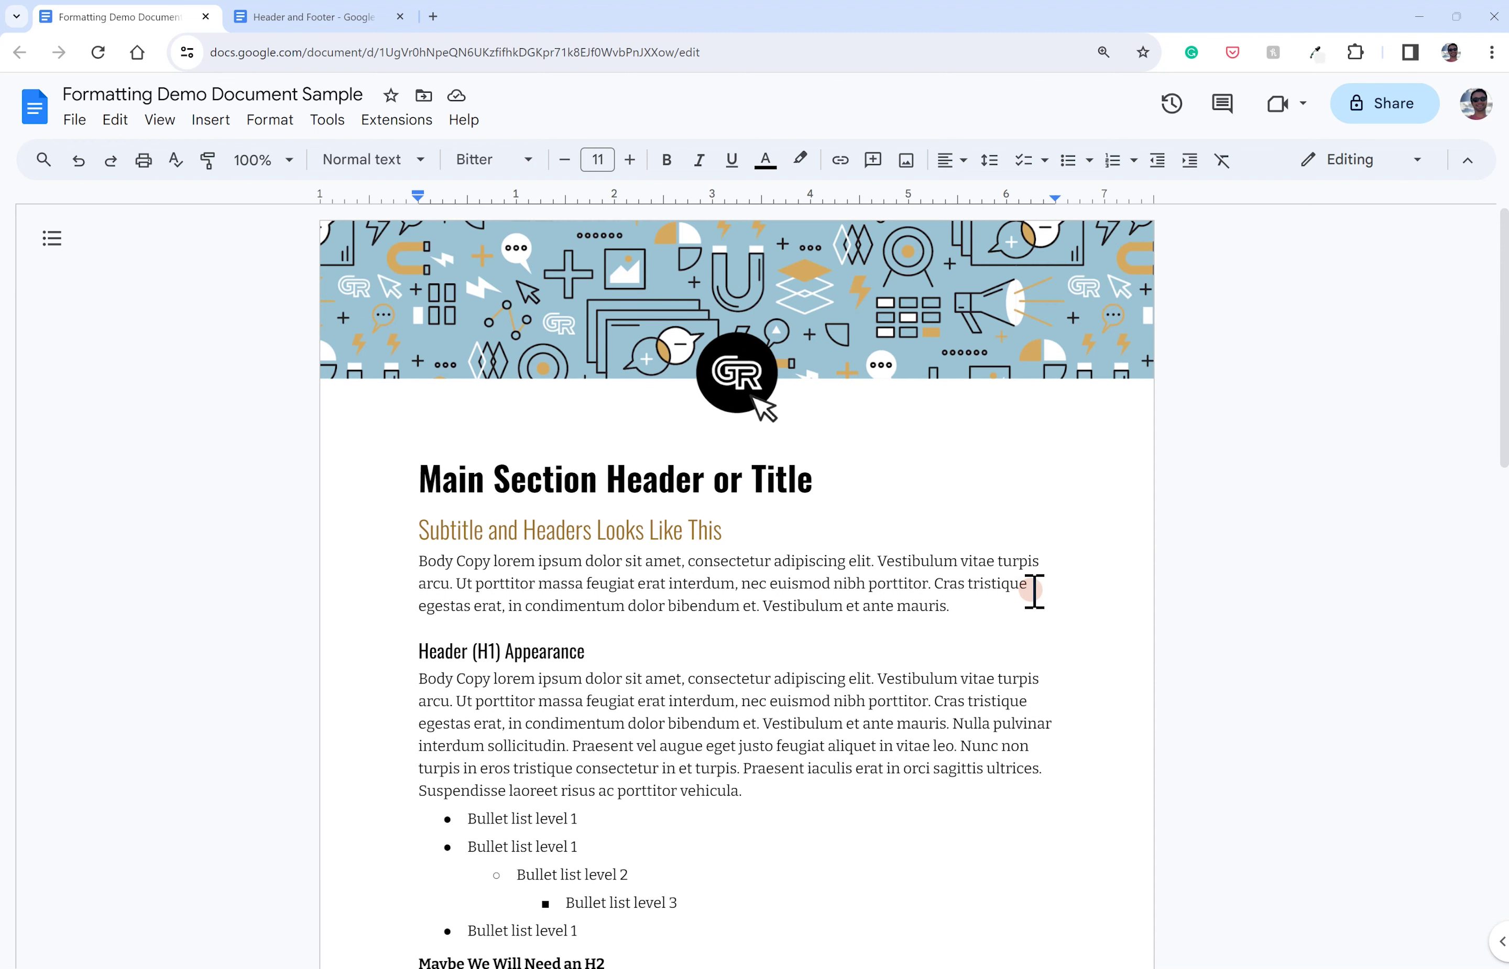